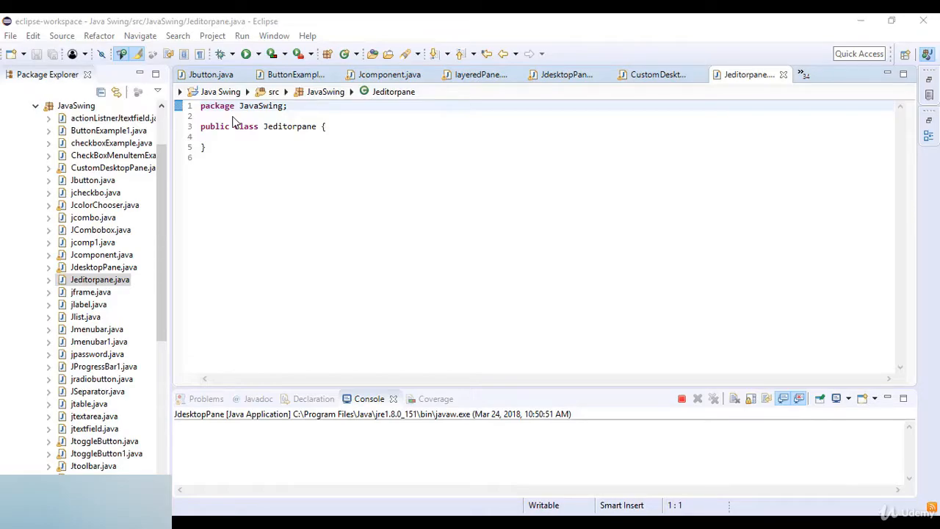
Place the cursor on line 2 below the package line of Jeditorpane.java.
click(234, 116)
text(i)
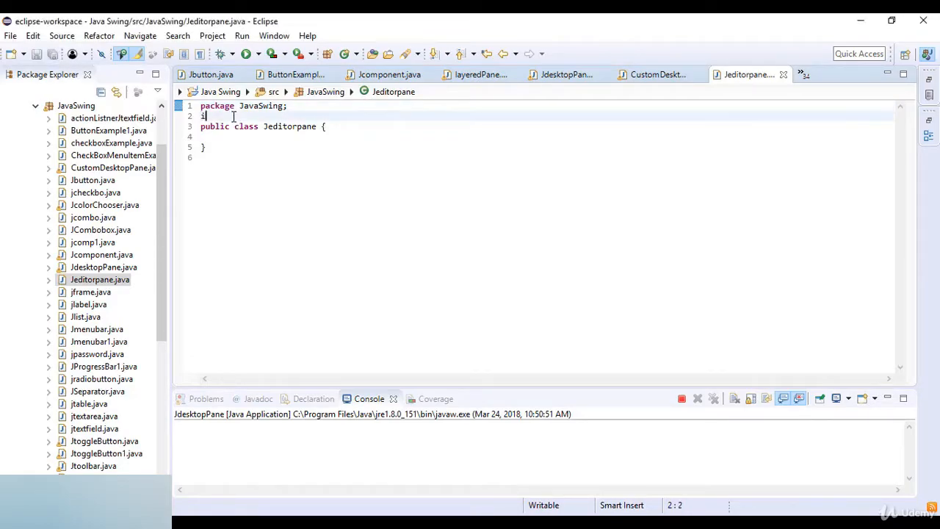
text(mport javax.swing)
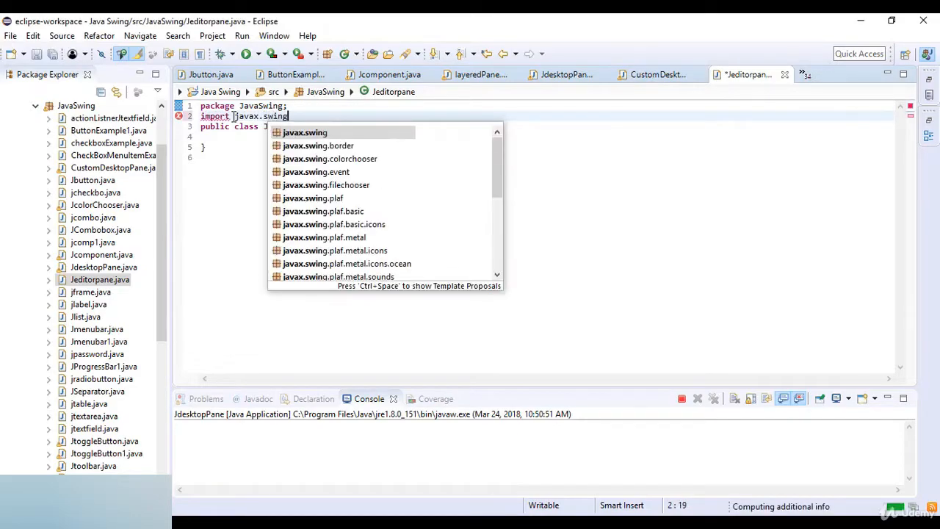
text(.E)
Import javax.swing.JEditorPane and javax.swing.JFrame above the class declaration.
key(BackSpace)
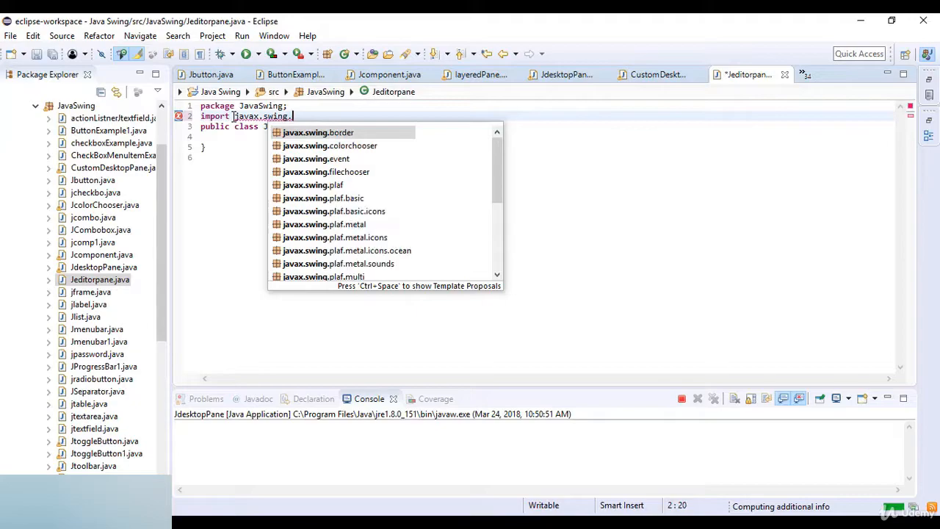
text(J)
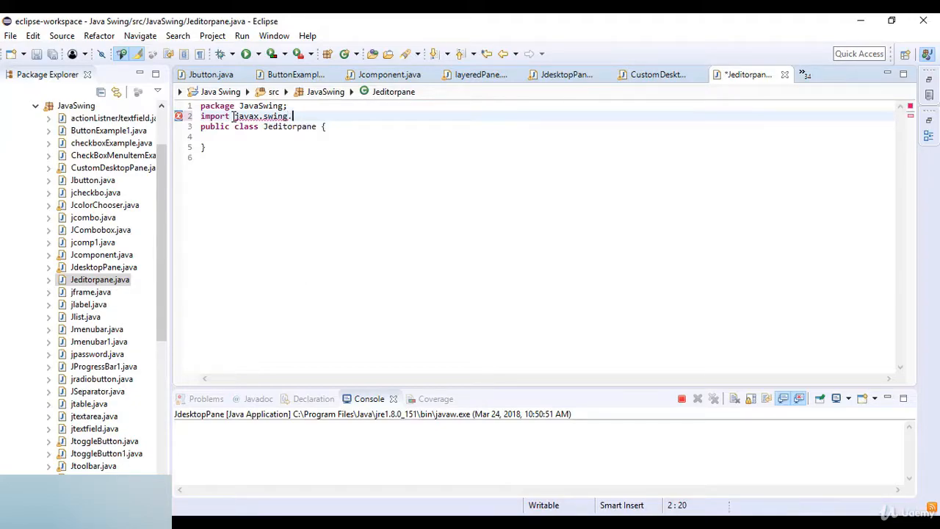
key(ctrl+space)
text(e)
key(Return)
key(Return)
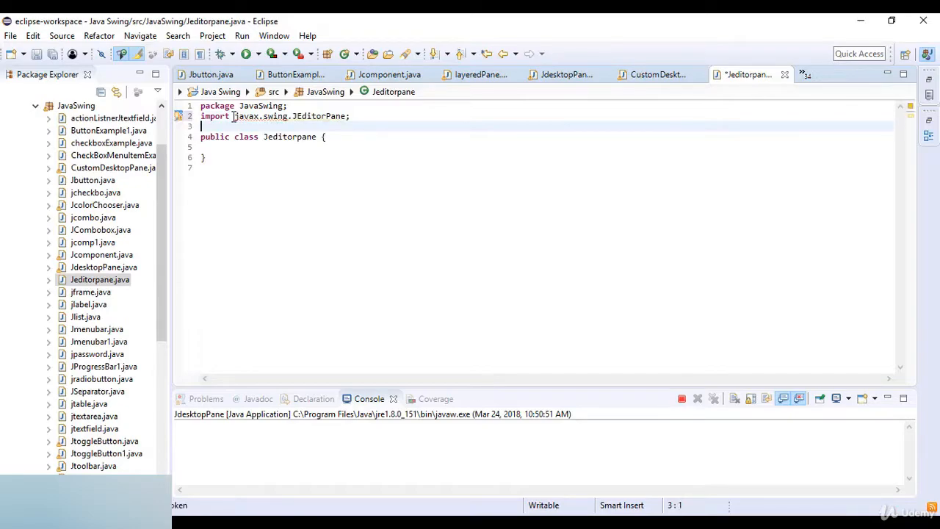
text(import )
text(javax.s)
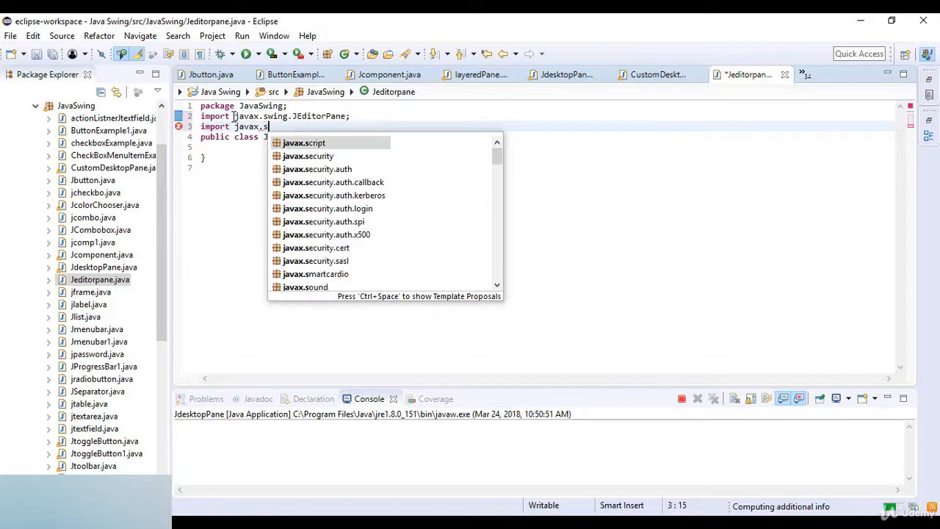
text(wing.)
text(J)
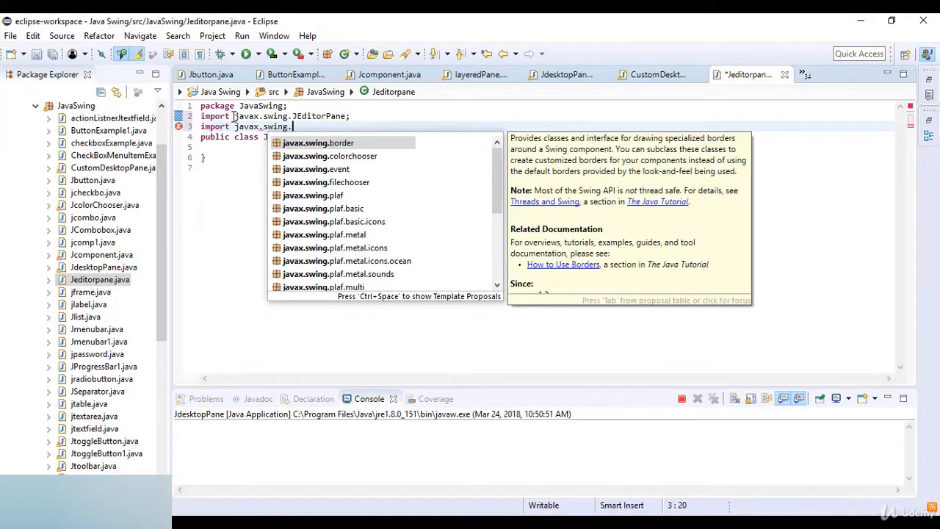
text(Frame;)
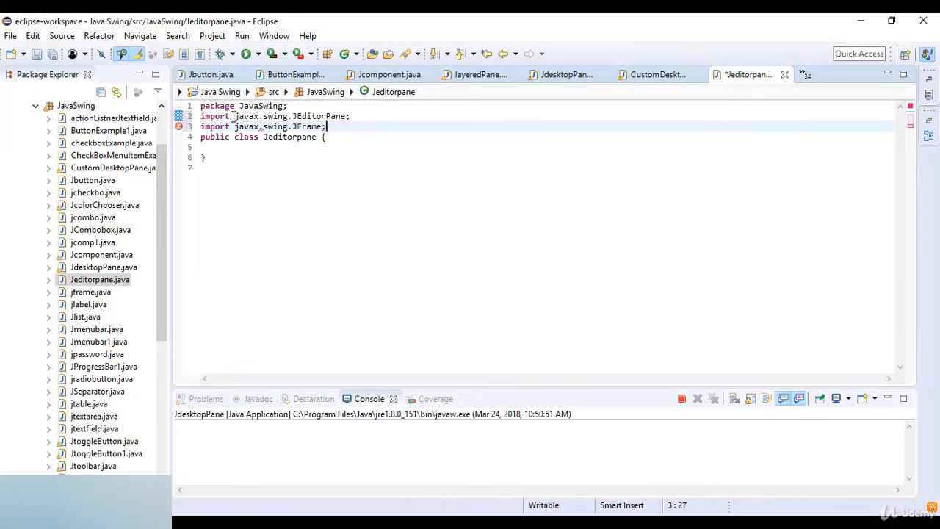
click(321, 137)
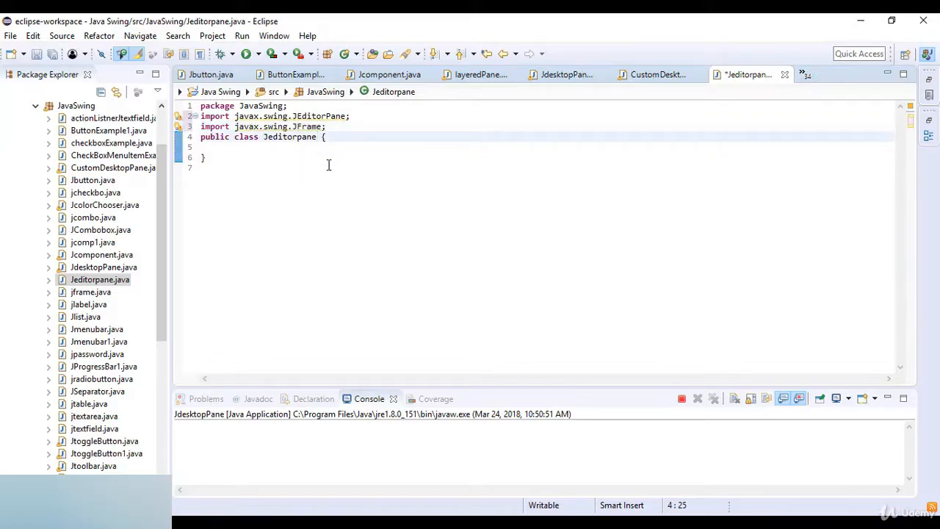
Declare the field JFrame myFrame=null; inside the class body.
click(333, 145)
key(Tab)
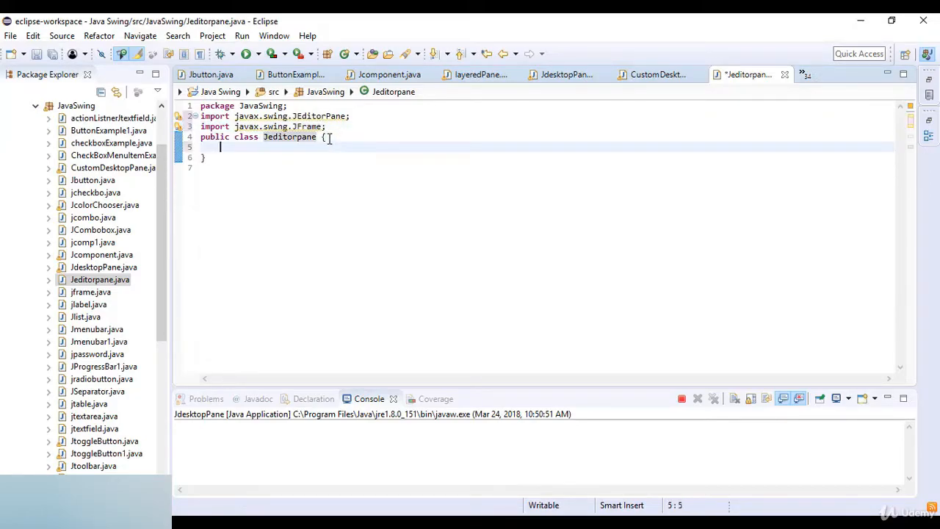
text(JFrame)
text( myFr)
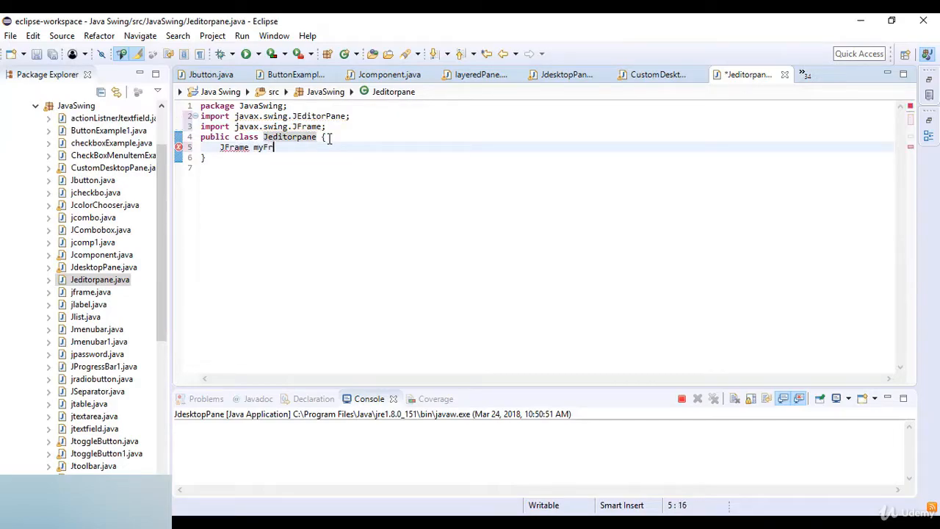
text(ame=)
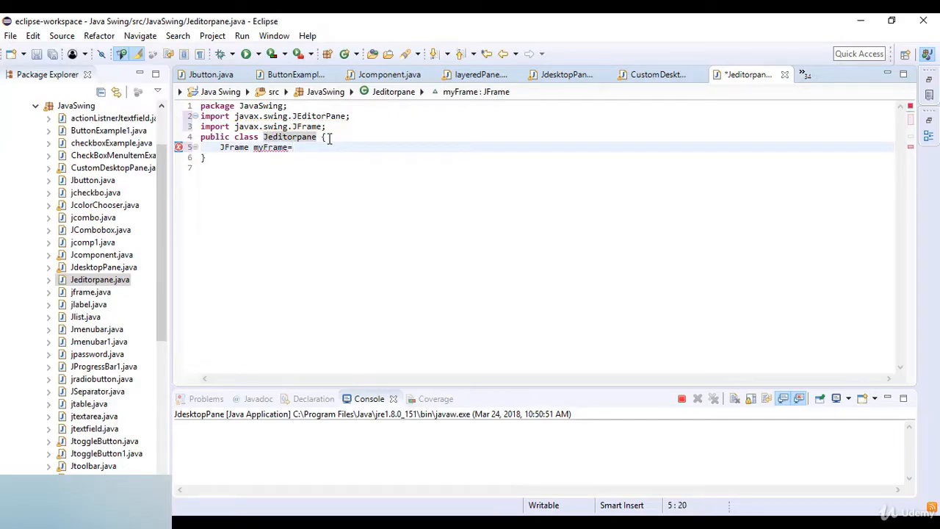
text(null;)
key(Return)
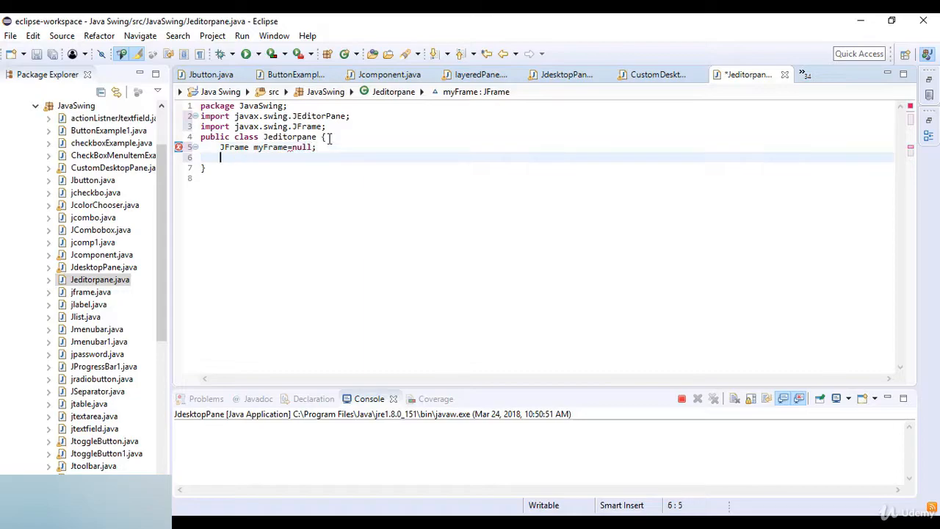
text(public static void)
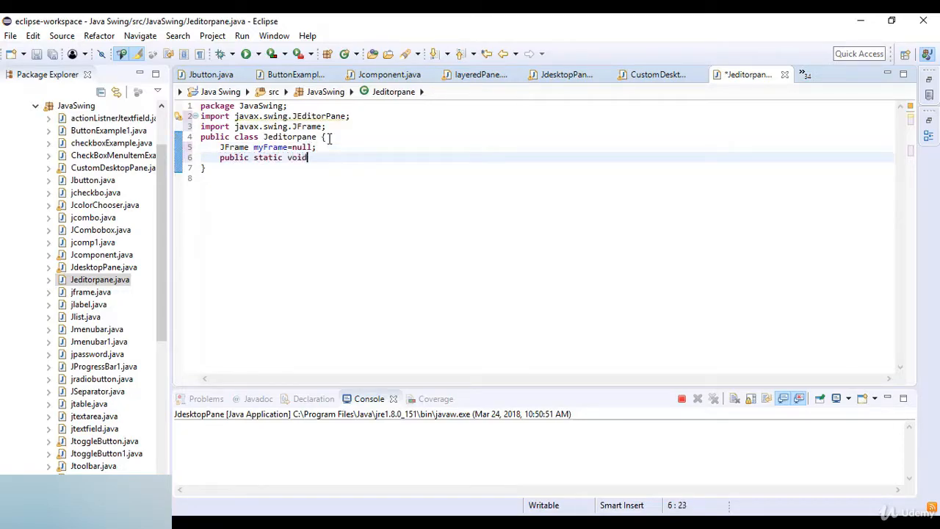
text( main)
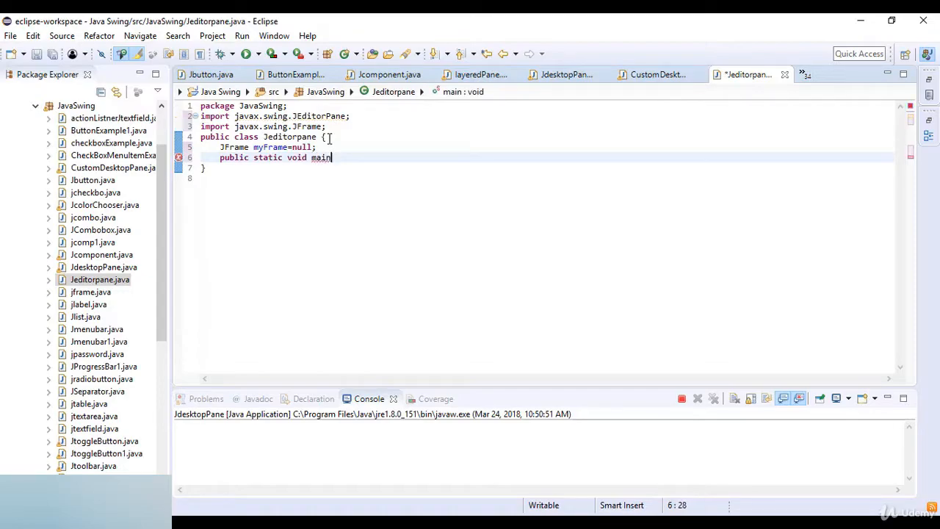
text(9String)
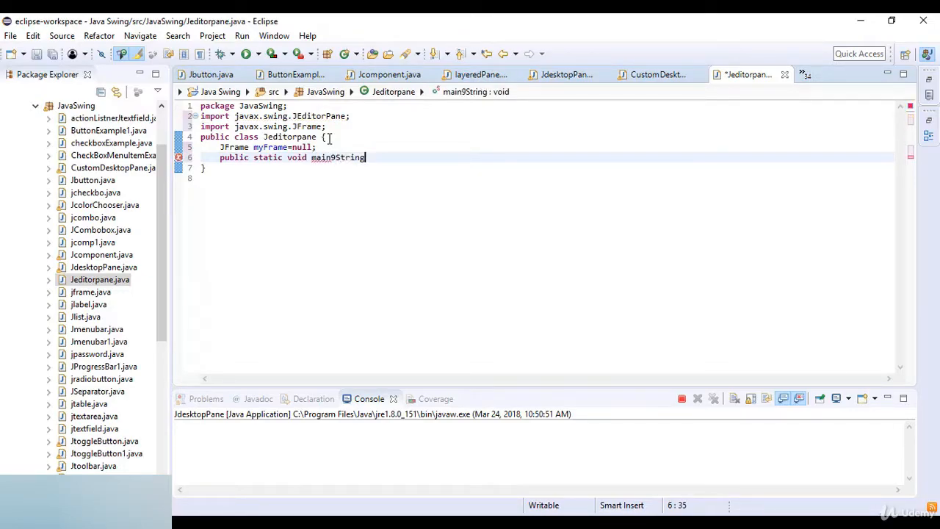
text([]a)
Add an empty public static void main(String a[]) method.
key(BackSpace)
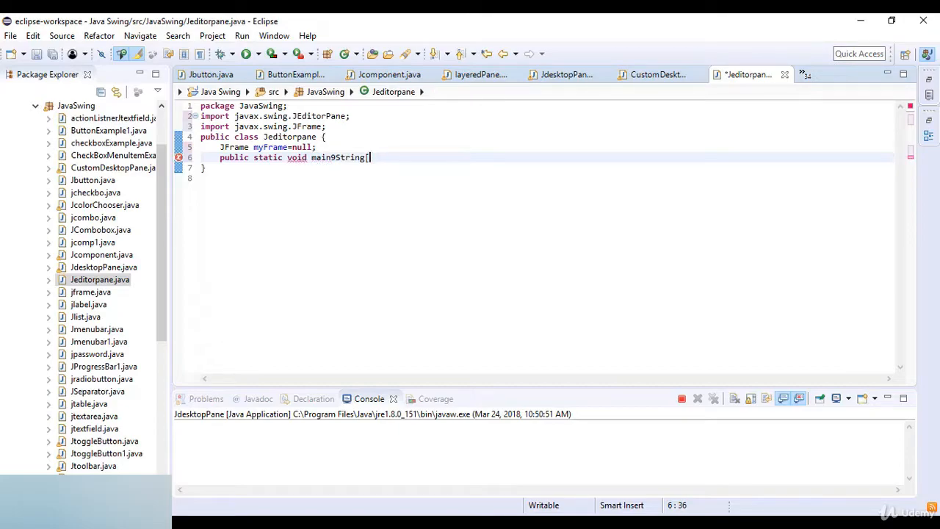
key(BackSpace)
key(BackSpace)
key(BackSpace)
key(BackSpace)
key(BackSpace)
key(BackSpace)
key(BackSpace)
key(BackSpace)
text(()
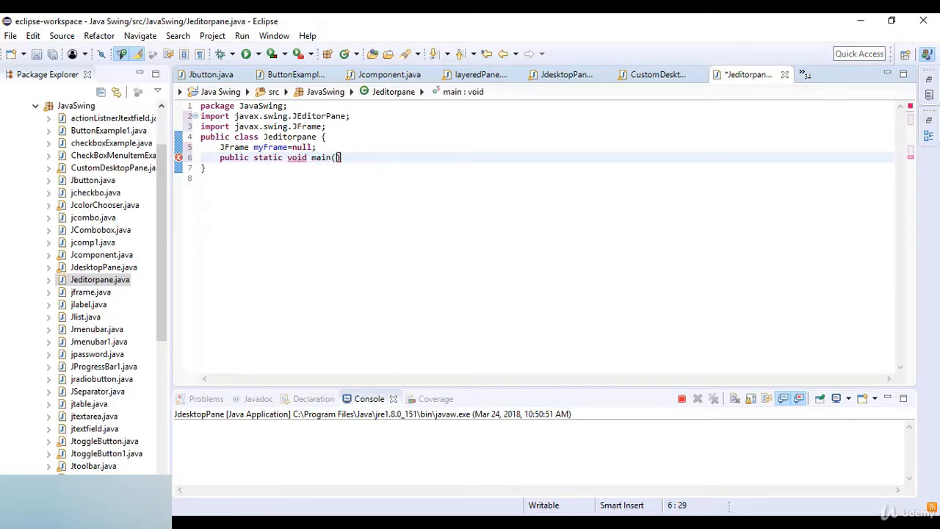
text(String a)
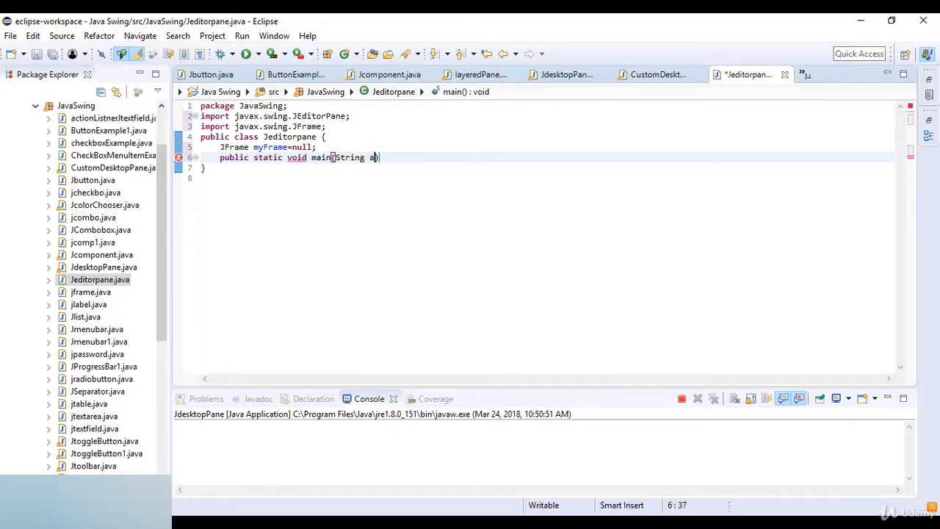
text([]) {)
key(Return)
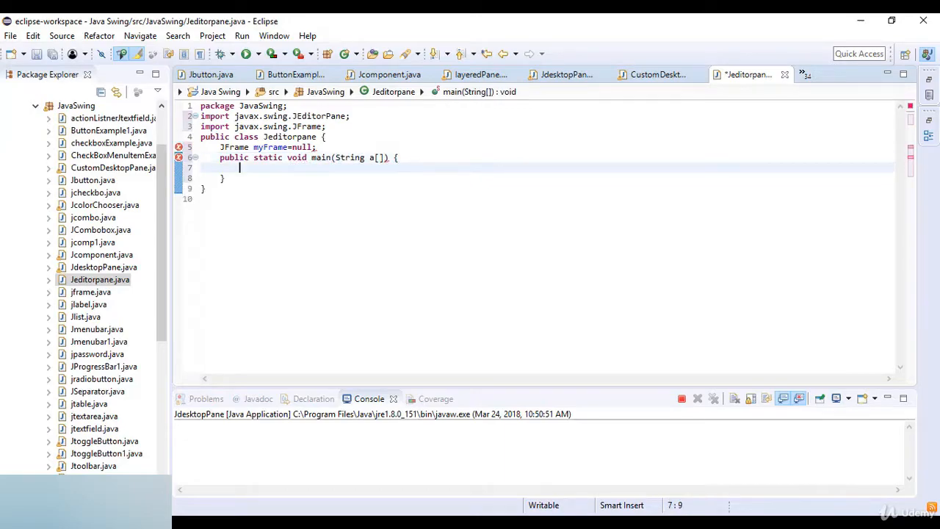
text(()
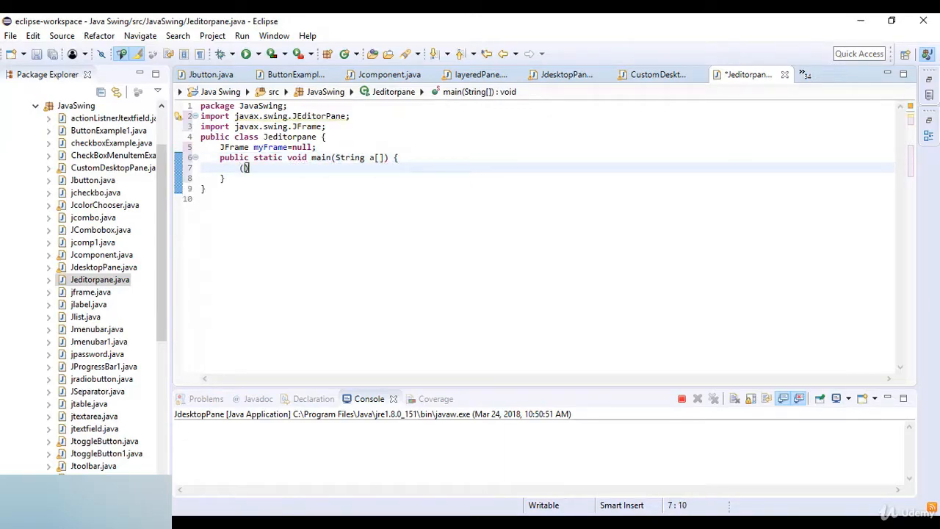
text(new JED)
Make main call (new Jeditorpane()).test(); using the copied class name.
key(BackSpace)
key(BackSpace)
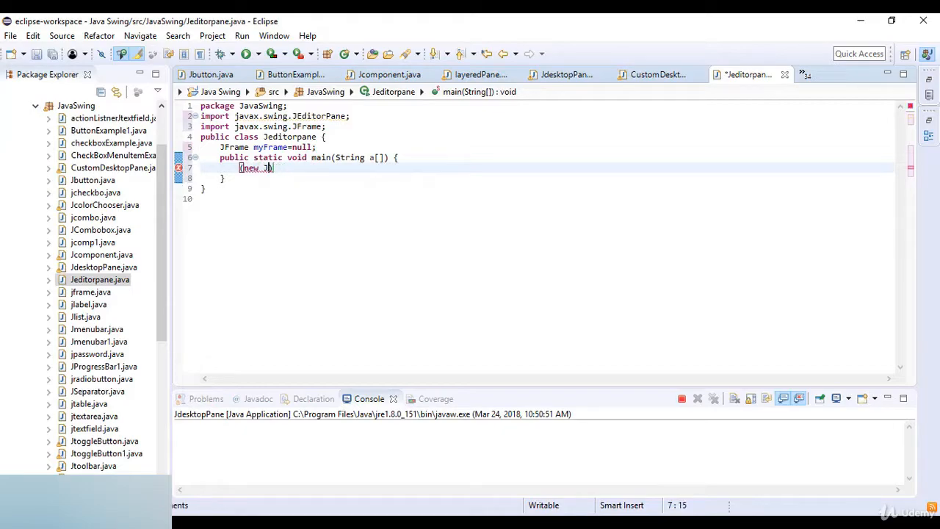
text(Edito)
key(BackSpace)
key(BackSpace)
key(BackSpace)
text(itorPa)
text(ne)
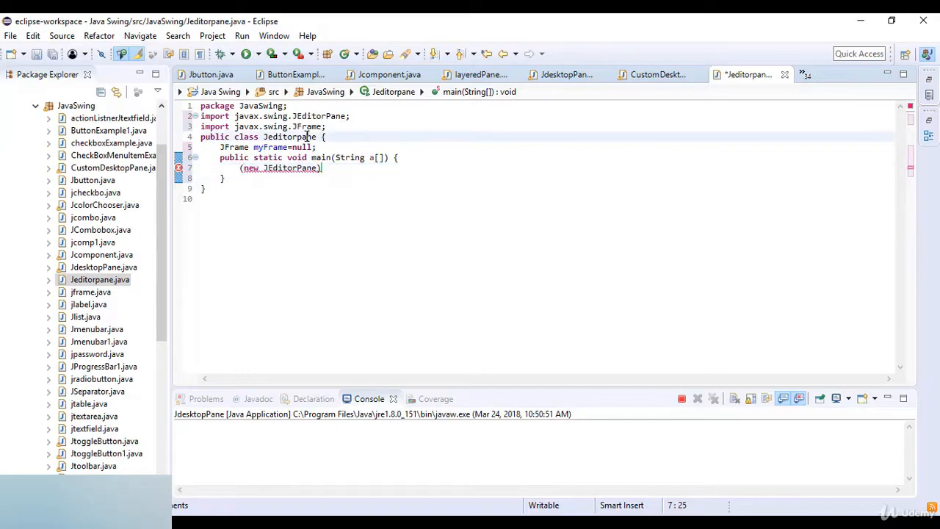
double_click(293, 137)
key(ctrl+c)
double_click(294, 167)
key(ctrl+v)
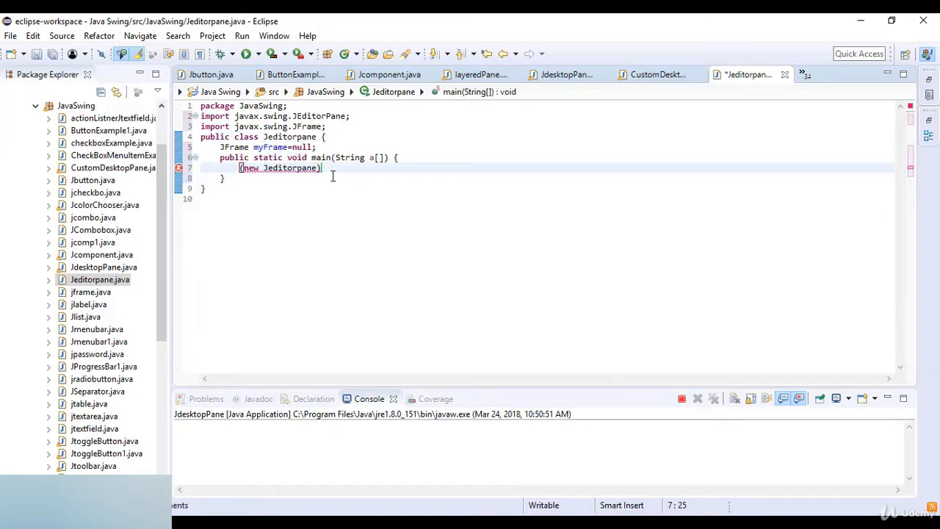
text(())
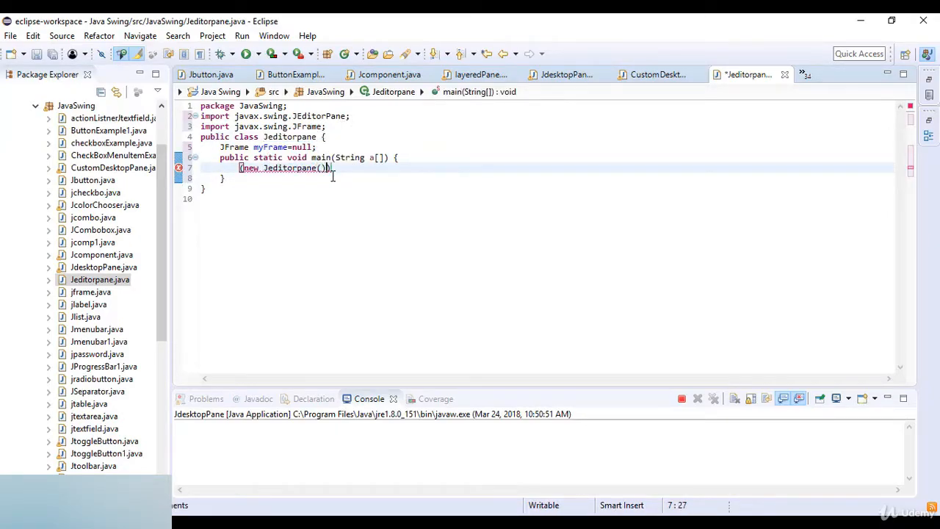
key(Right)
text(.test)
text(();)
Start a new line after the main method for the next declaration.
key(Down)
key(Return)
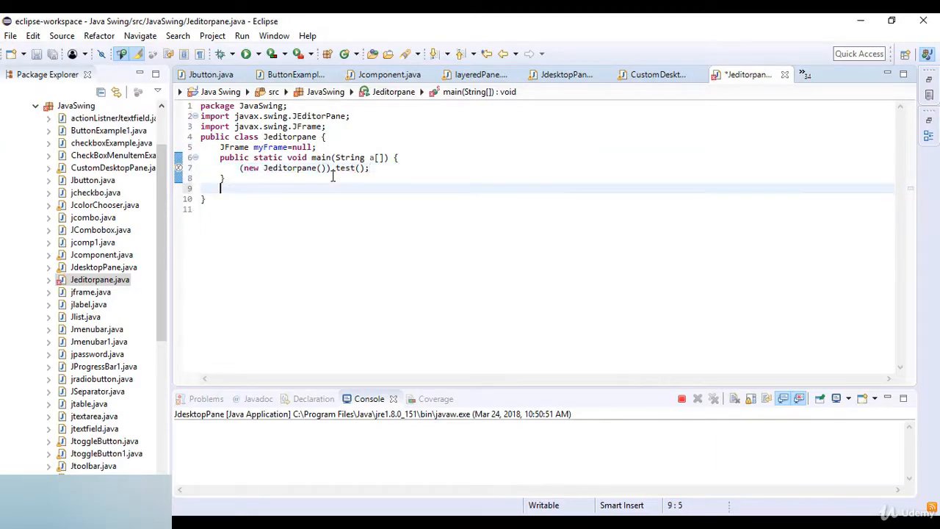
text(p)
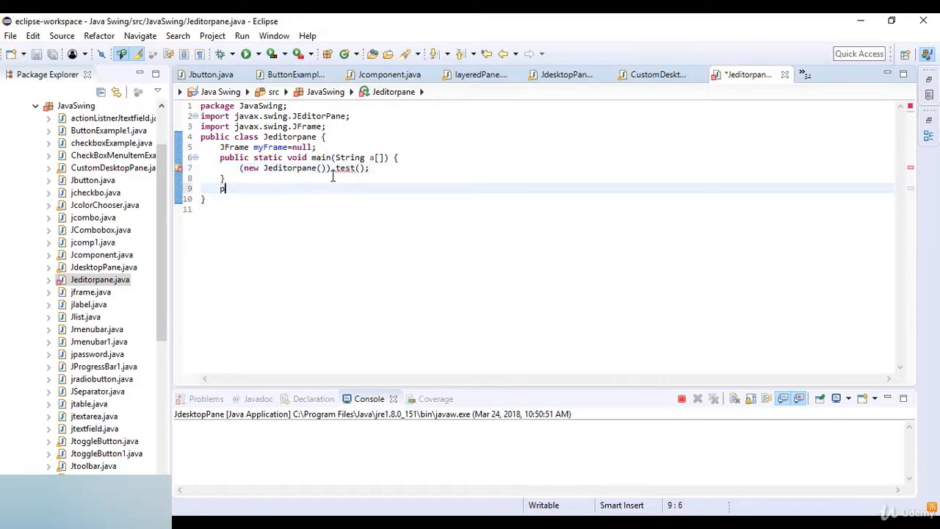
text(rivate void)
text( test)
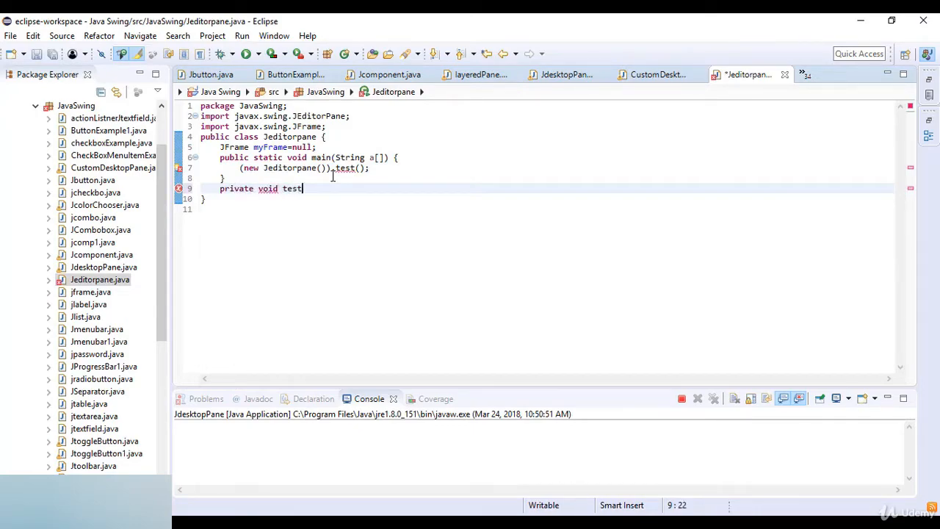
text(() {)
Add private void test() assigning myFrame = new JFrame("JEditorPane");.
key(Return)
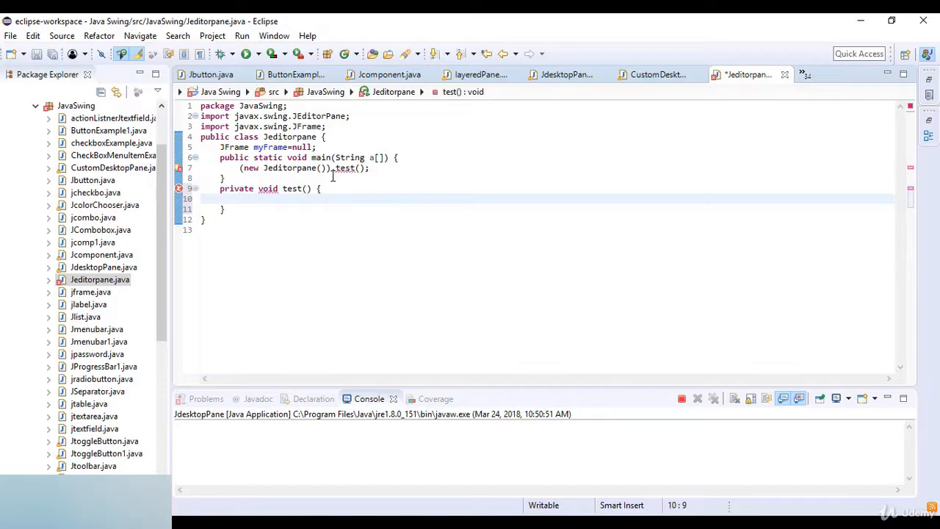
text(myFrame=new)
text( JFrame)
text((")
text(JEditor)
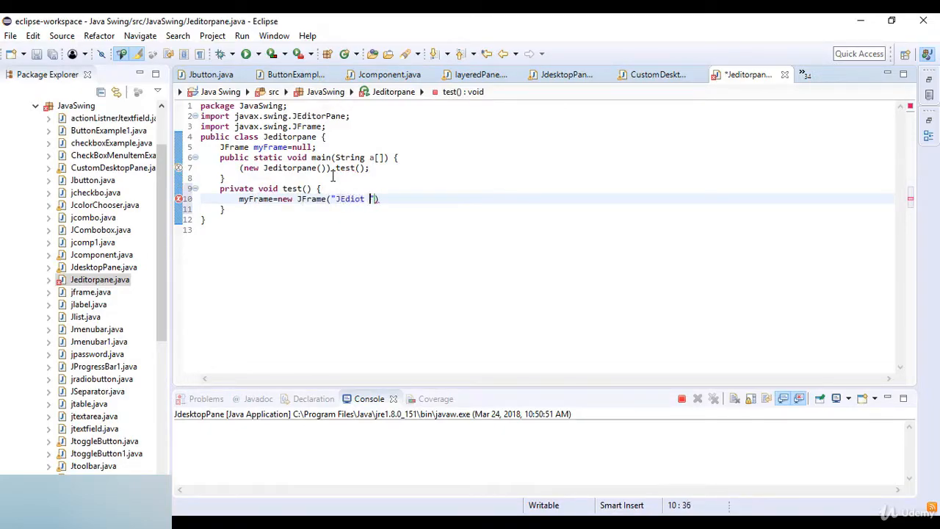
key(BackSpace)
key(BackSpace)
key(BackSpace)
text(itor)
text(Pane)
key(Right)
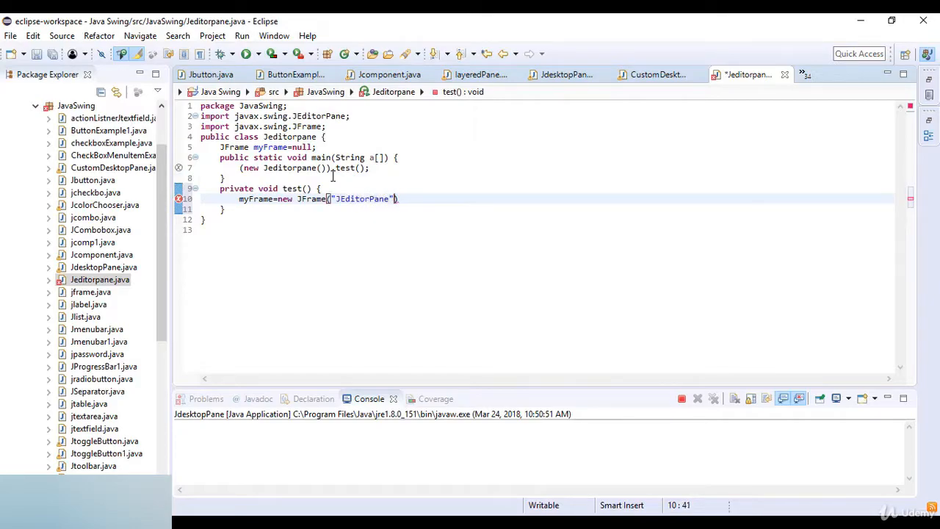
key(Right)
text(;)
key(Return)
text(m)
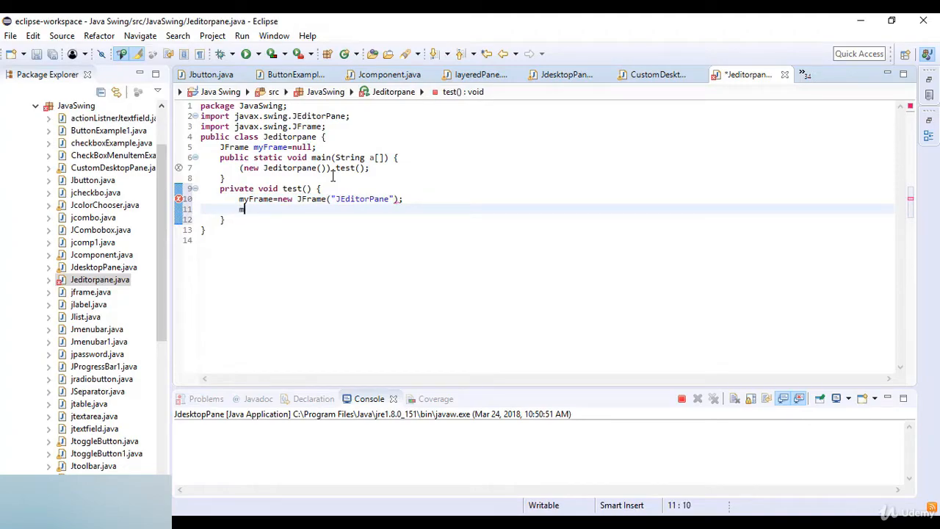
text(yFrame)
text(.setD)
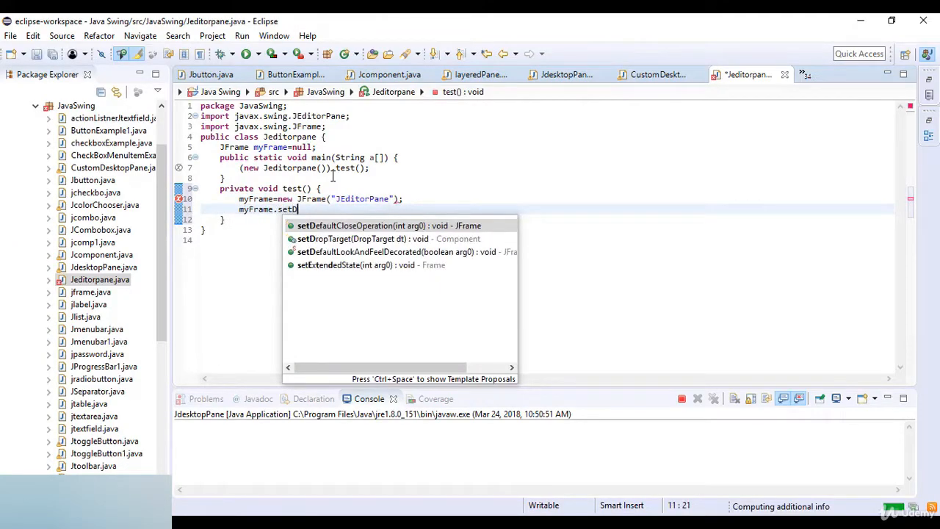
Set myFrame's default close operation to JFrame.EXIT_ON_CLOSE.
key(Return)
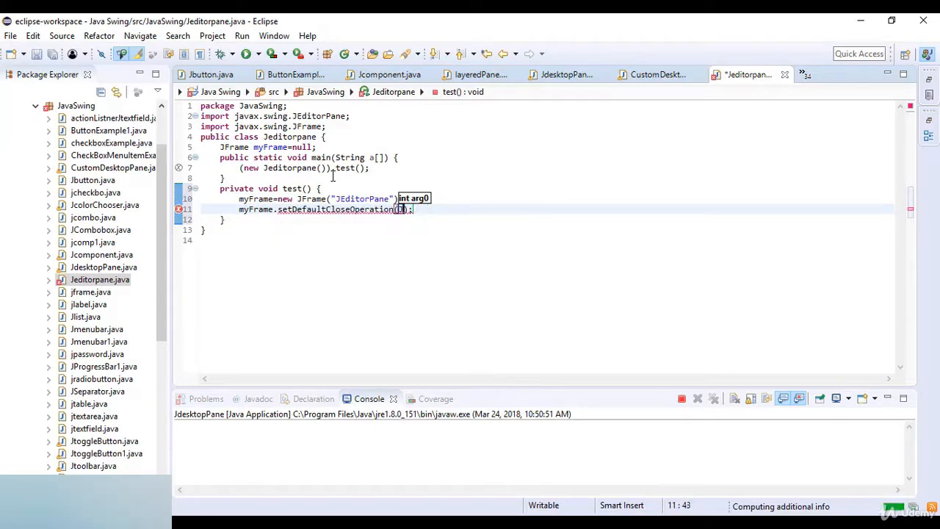
text(JFrame.)
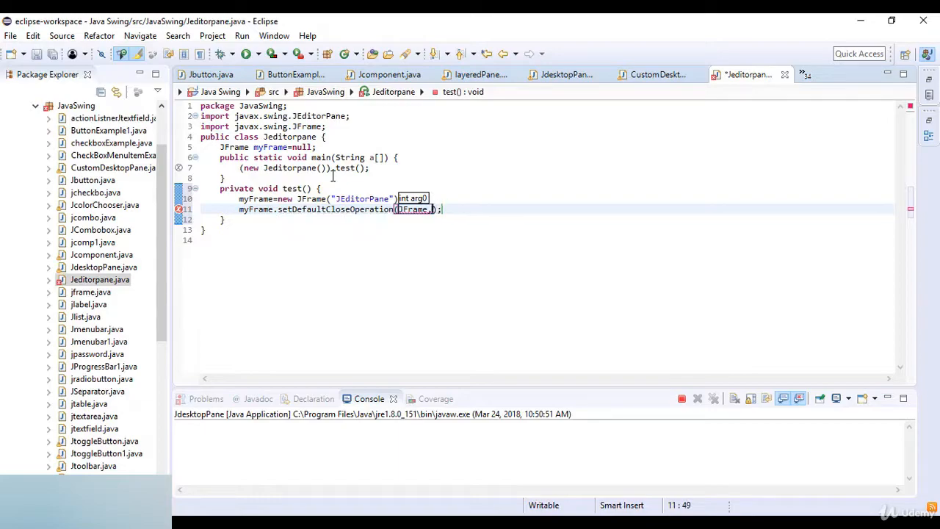
key(BackSpace)
text(.EX)
key(Return)
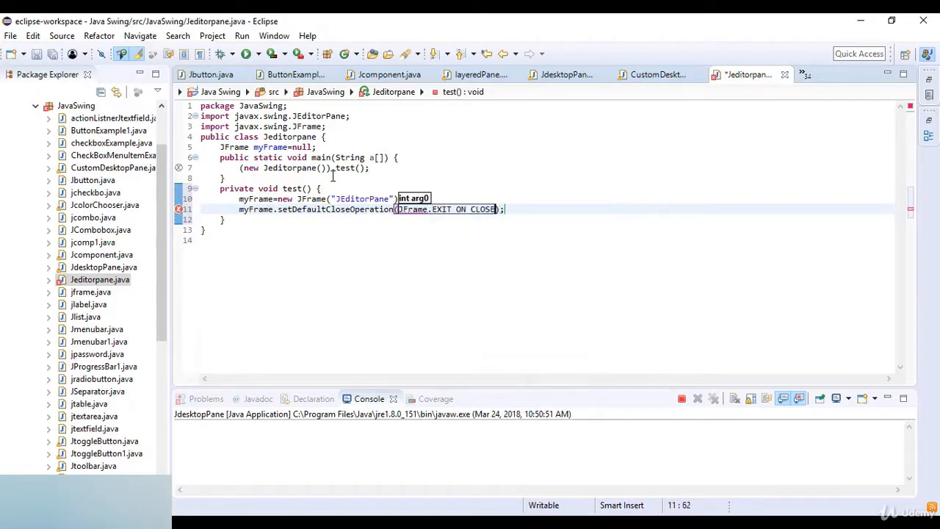
key(Return)
key(Return)
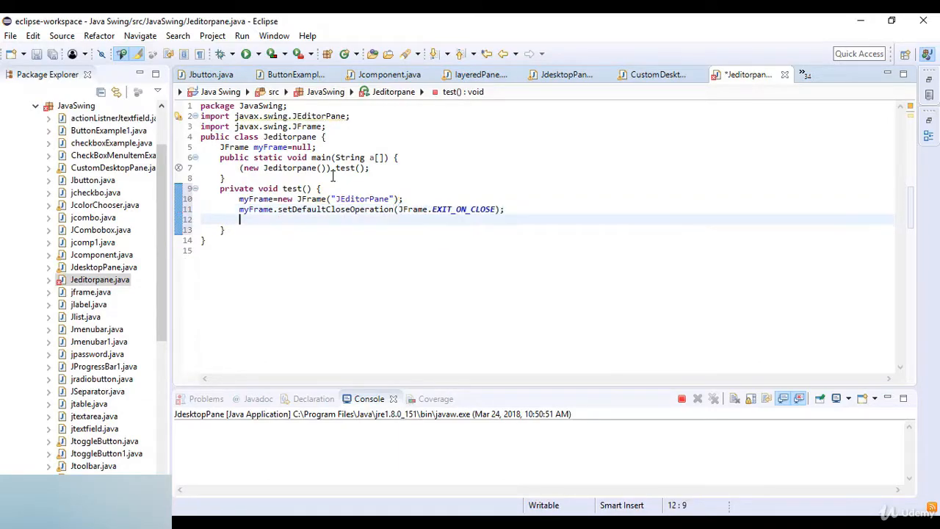
text(myFram)
text(e.set)
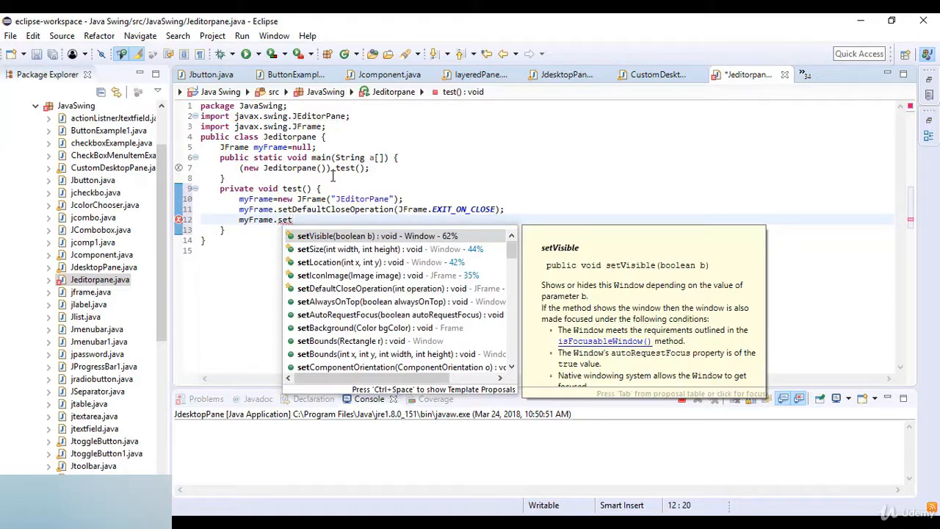
text(S)
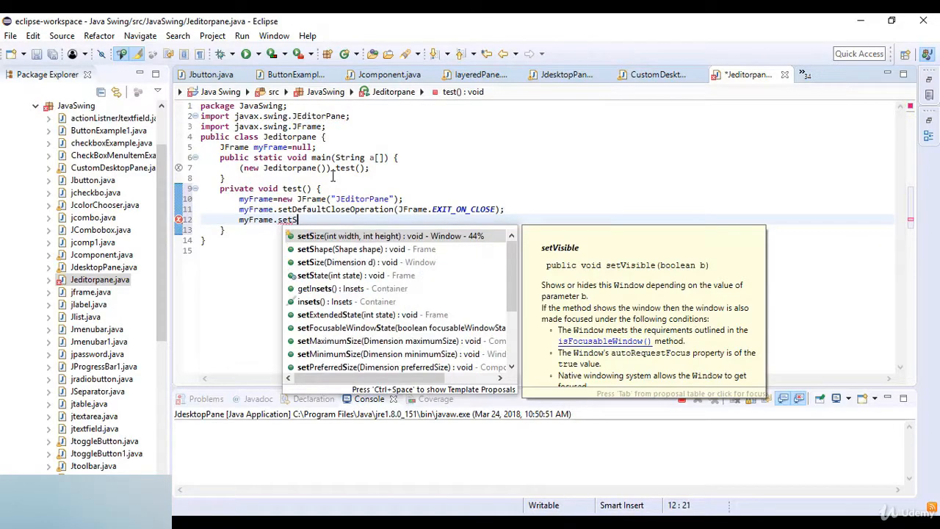
Size the frame with myFrame.setSize(400, 200);.
key(Return)
text(400)
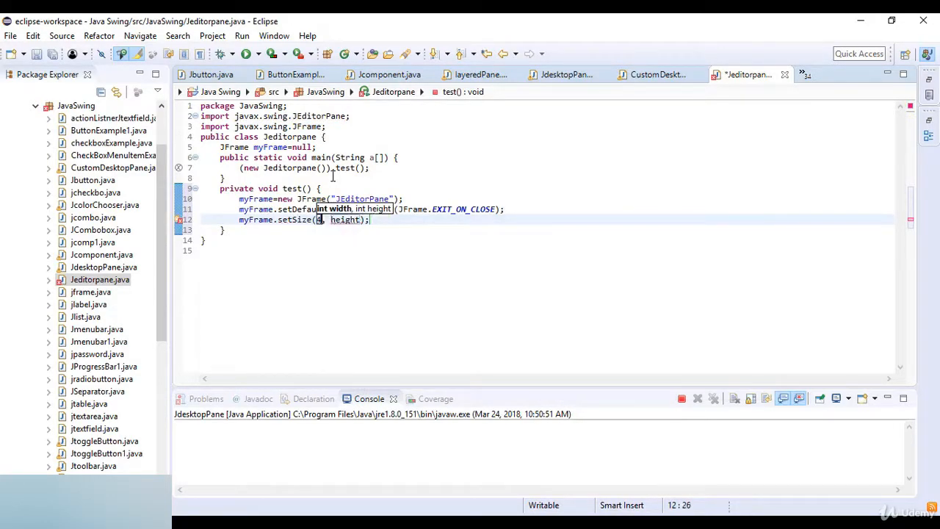
key(Tab)
text(20)
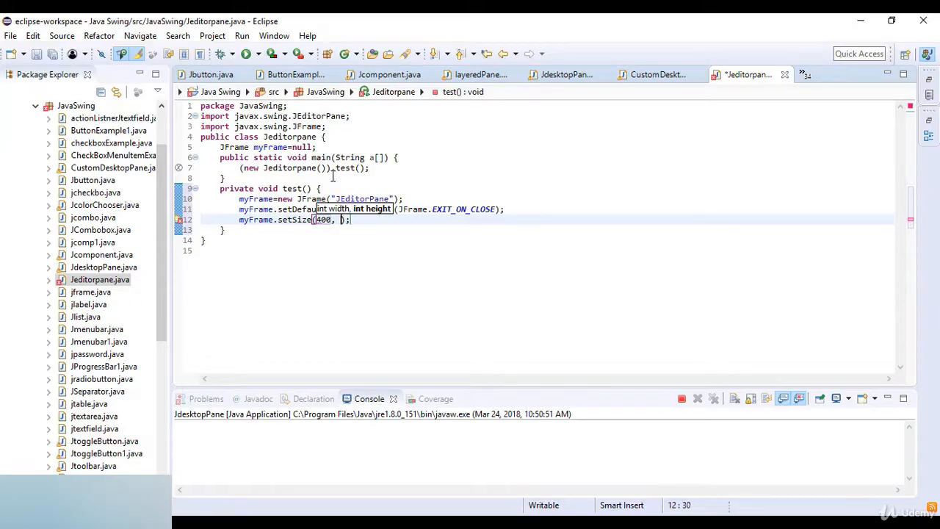
text(0)
key(Return)
key(Return)
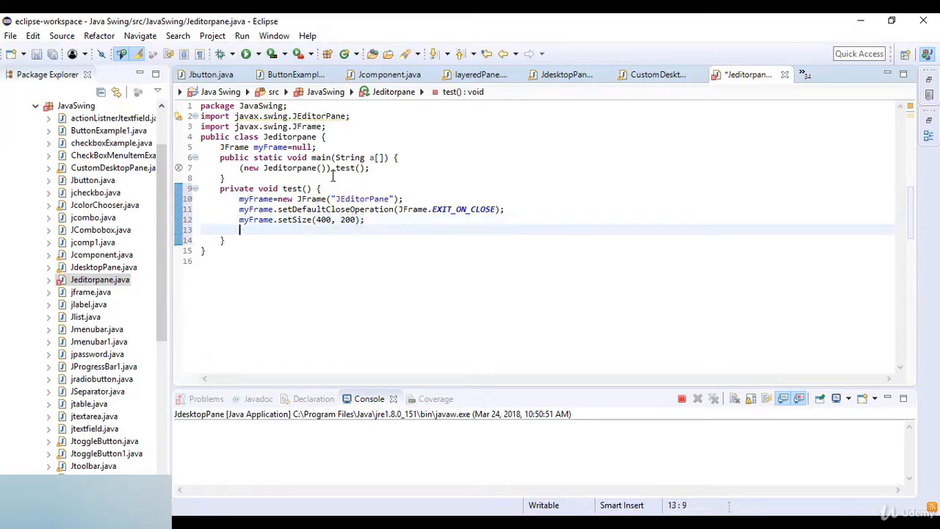
text(JE)
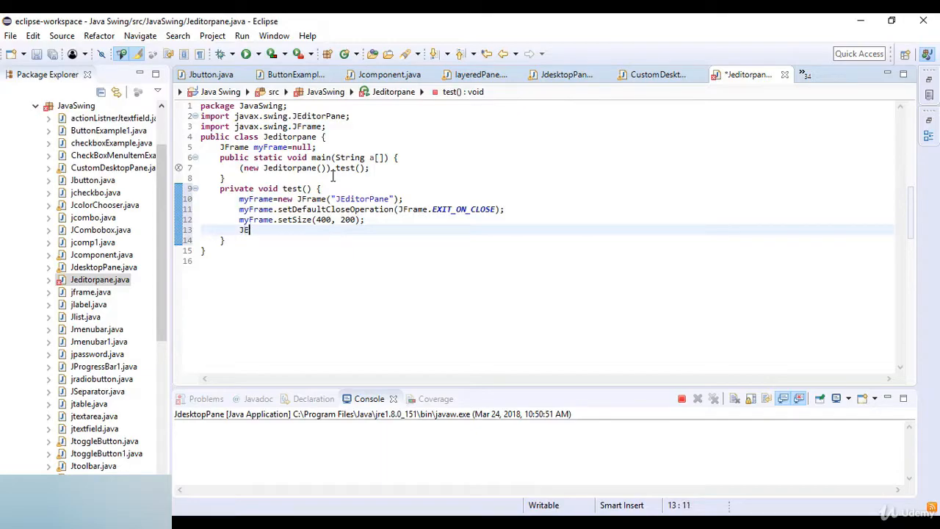
text(ditor)
text(Pane )
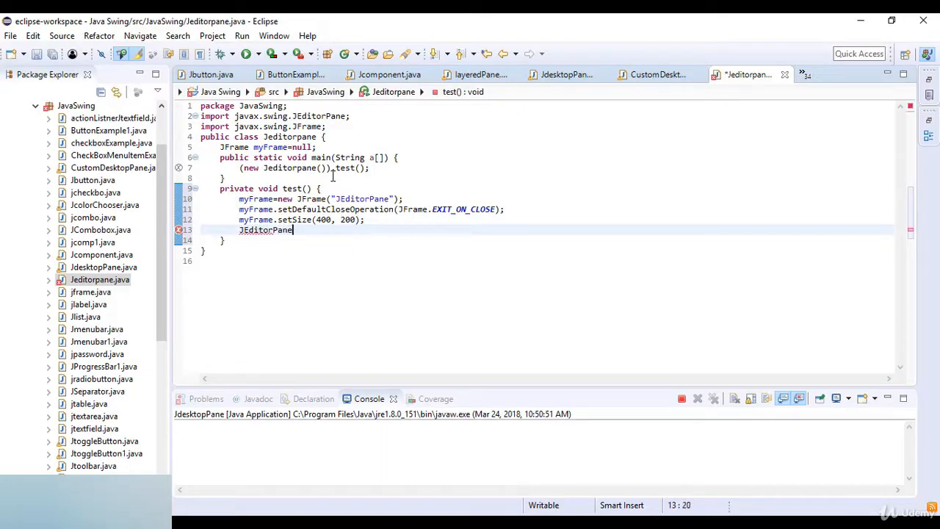
text(myPane)
text(=new J)
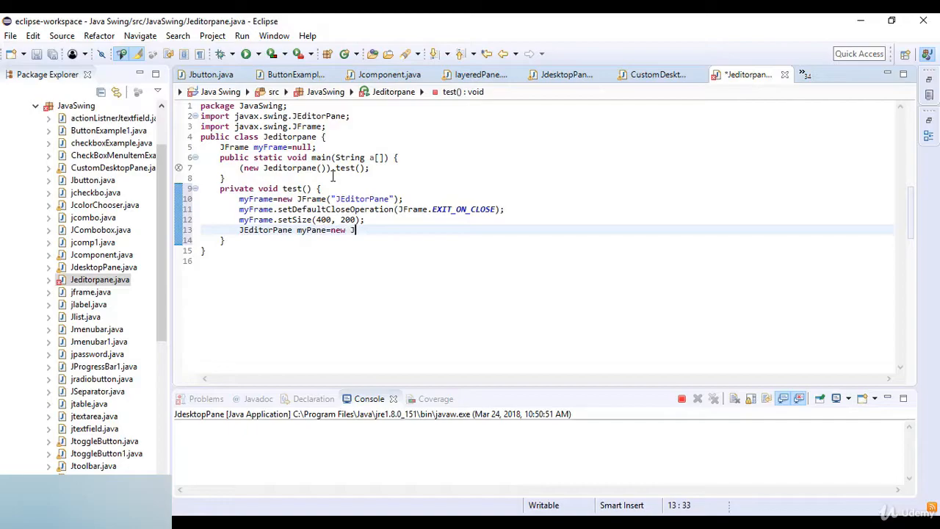
text(Editor)
text(Oa)
Declare JEditorPane myPane = new JEditorPane(); in the test method.
key(BackSpace)
key(BackSpace)
text(Pane())
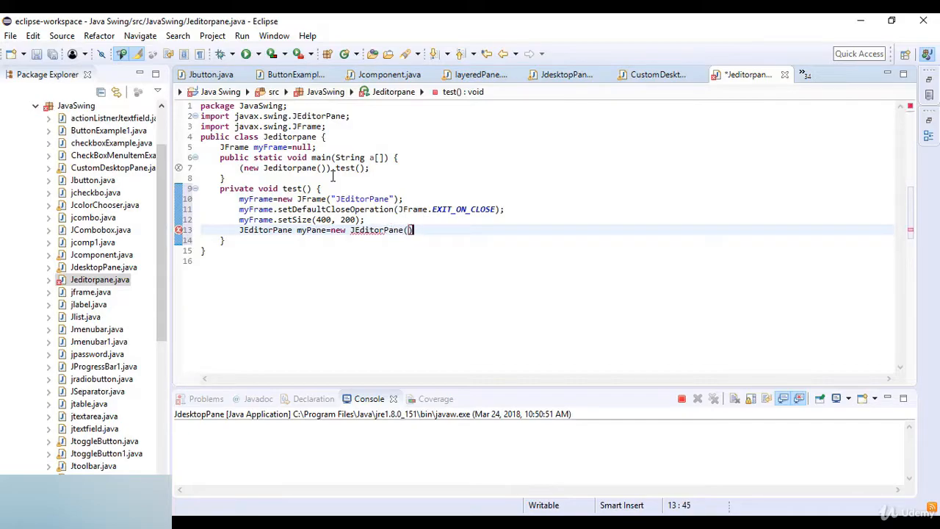
text(;)
key(Return)
text(m)
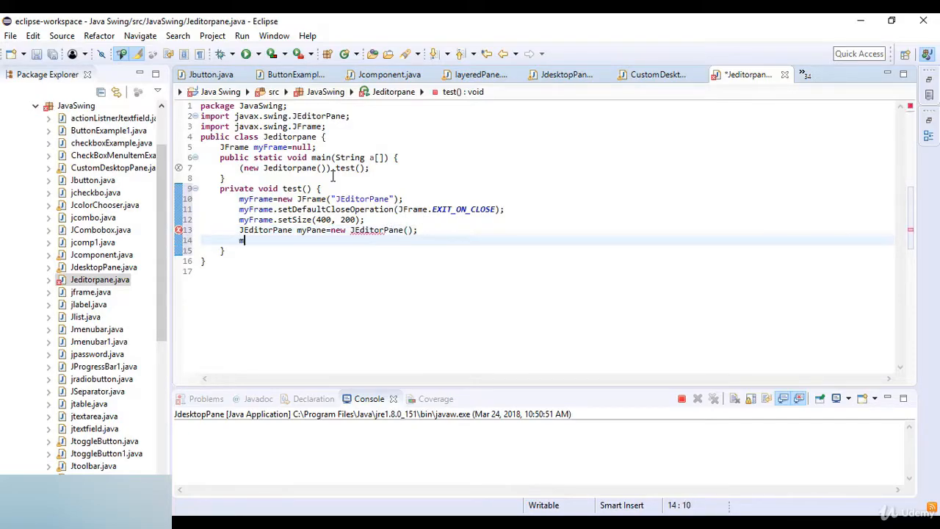
text(yPane)
text(.set)
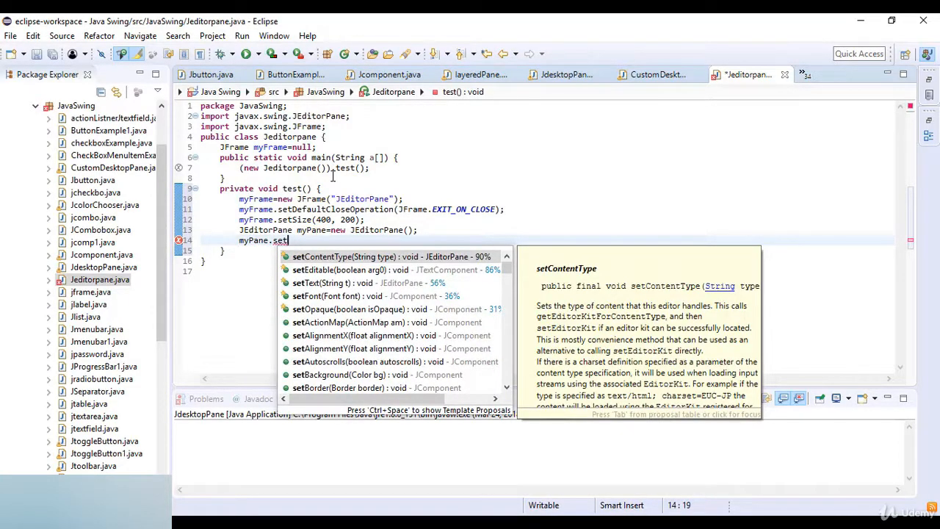
Call myPane.setContentType("text/plain"); for plain text content.
key(Return)
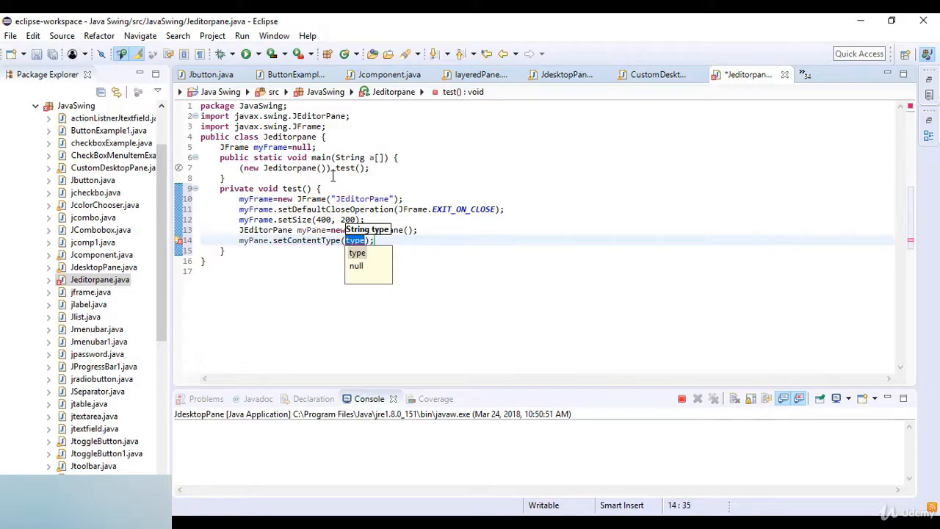
text("te)
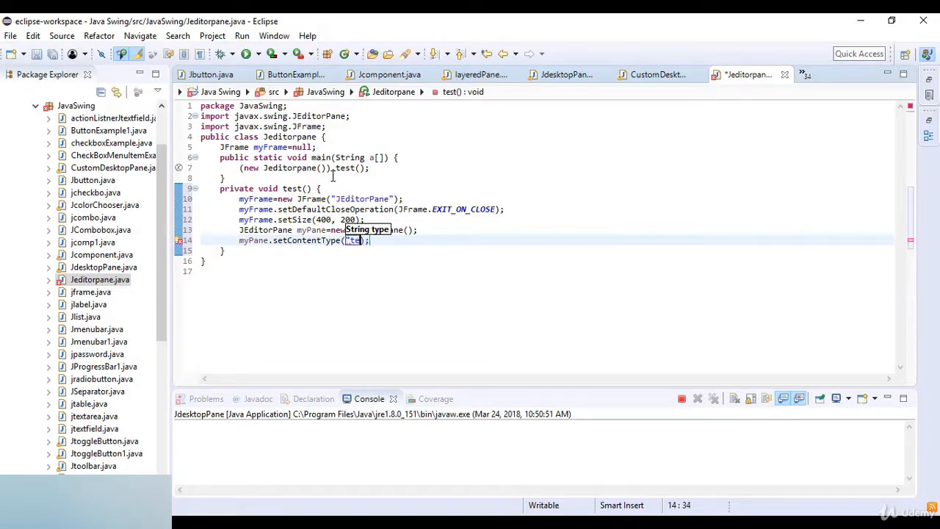
text(xt/)
text(plain)
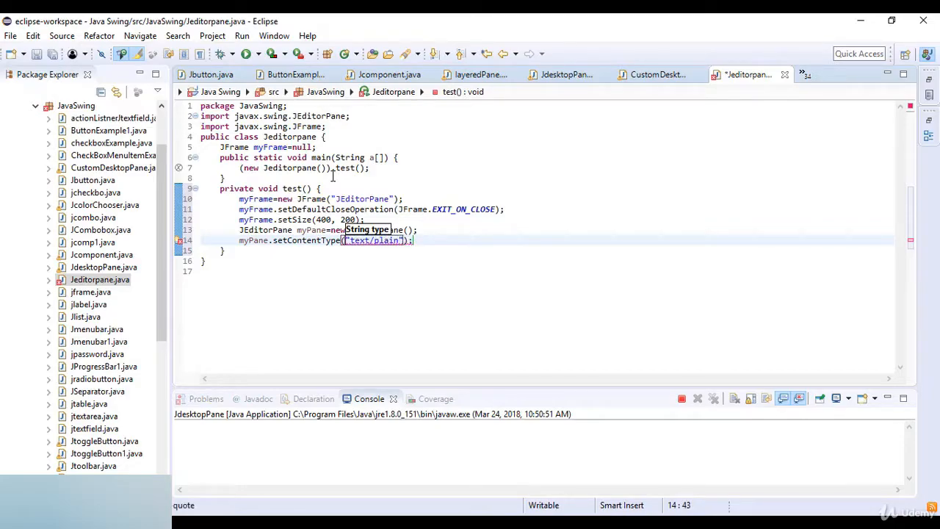
key(End)
Begin myPane.setText with the quick brown fox sentence pasted three times.
key(Return)
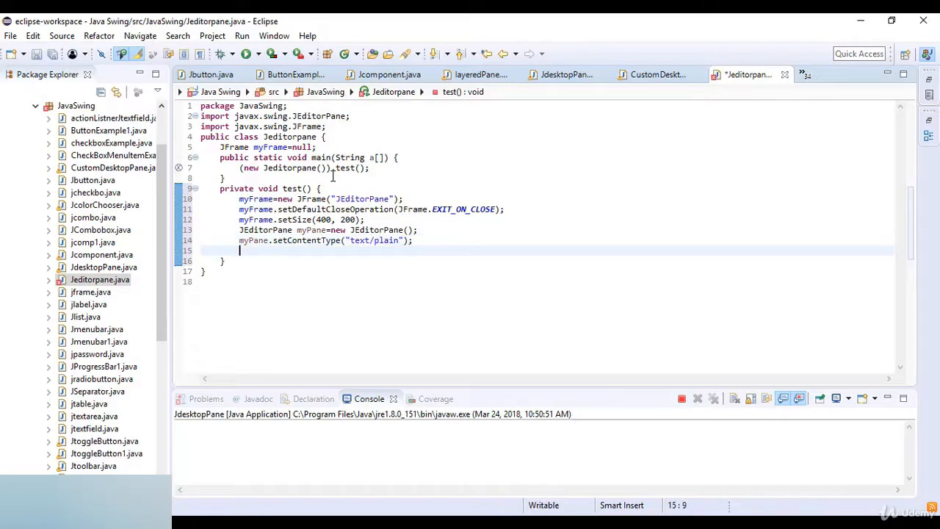
text(myP)
text(ane.se)
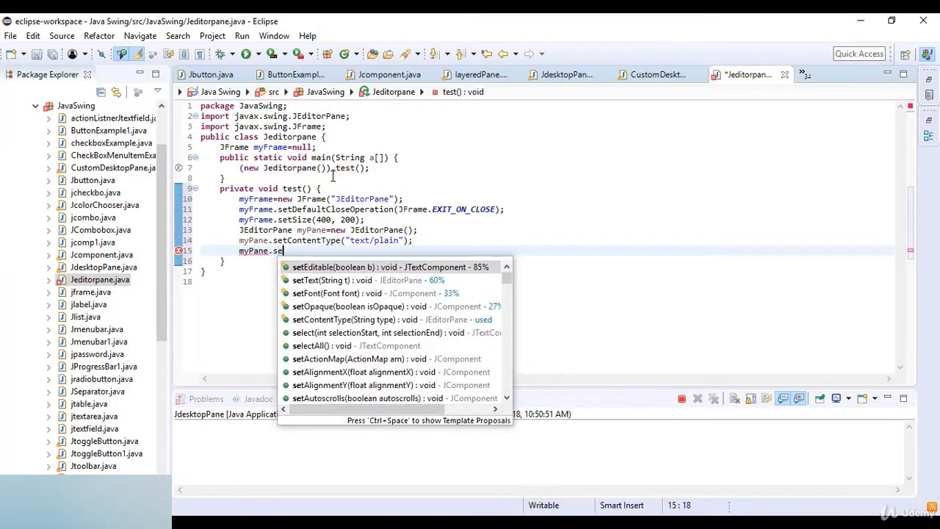
text(tT)
key(Return)
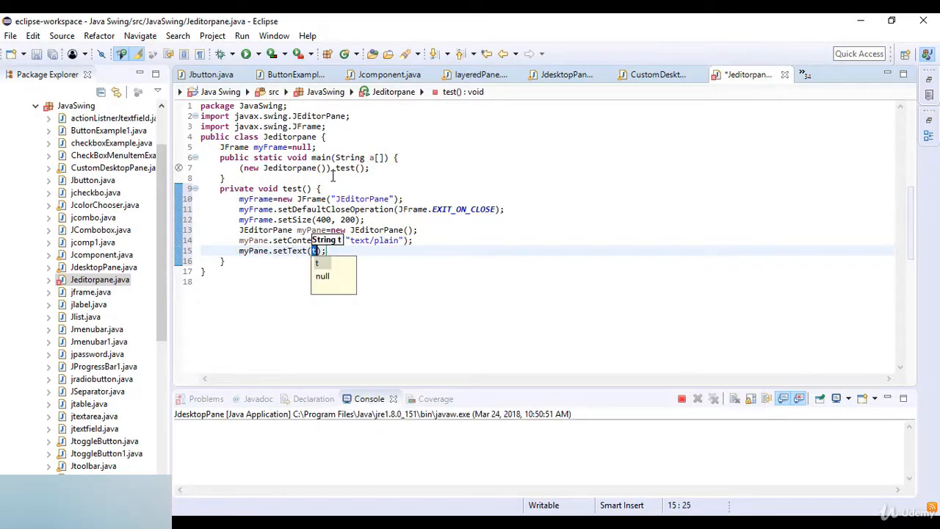
text(")
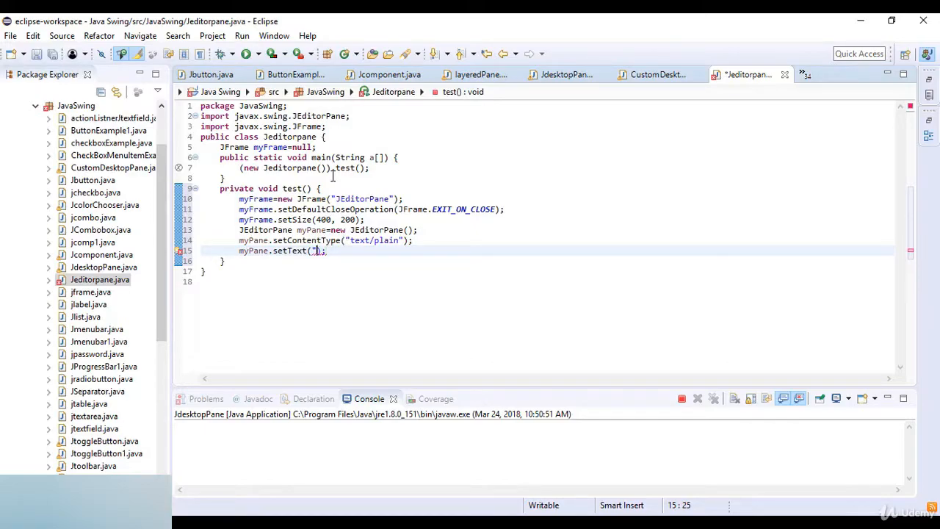
text(The quick brown fox jumps over the lazy dog)
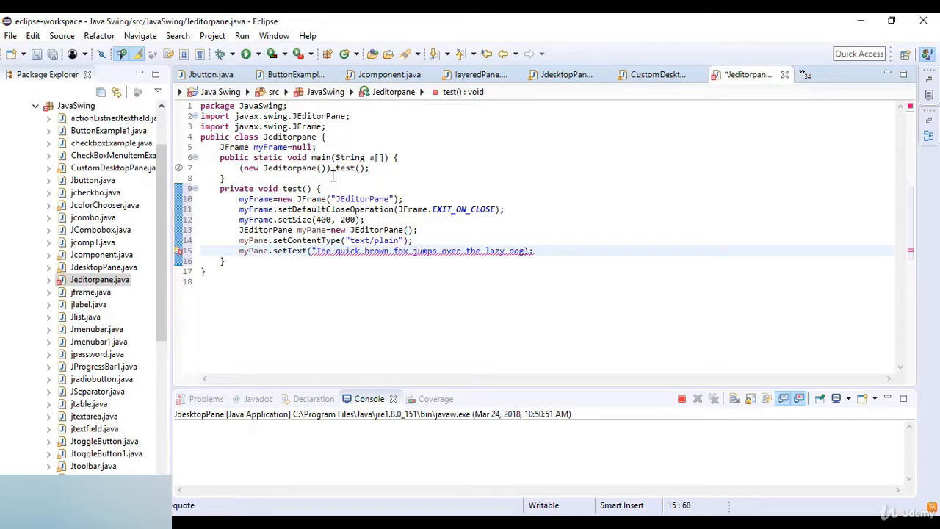
text(.")
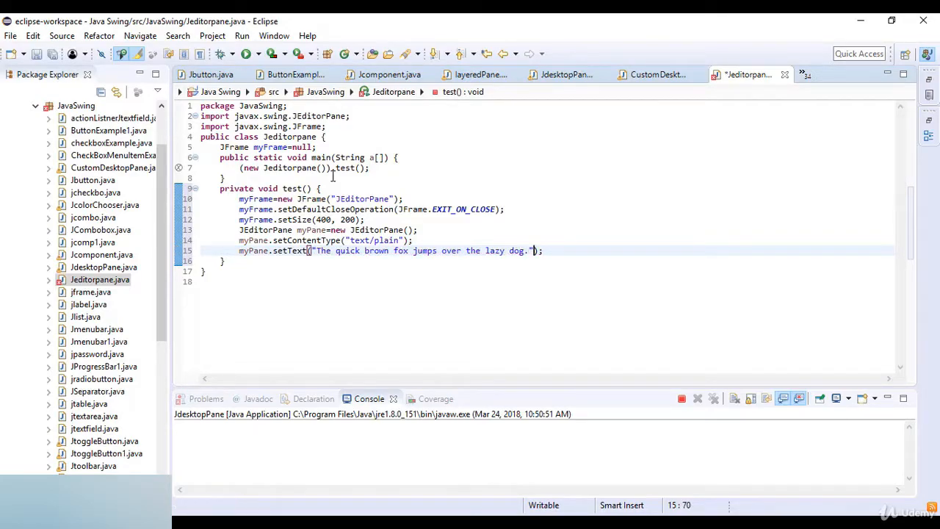
key(Return)
text(+"");)
text(The quick brown fox jumps over the lazy dog)
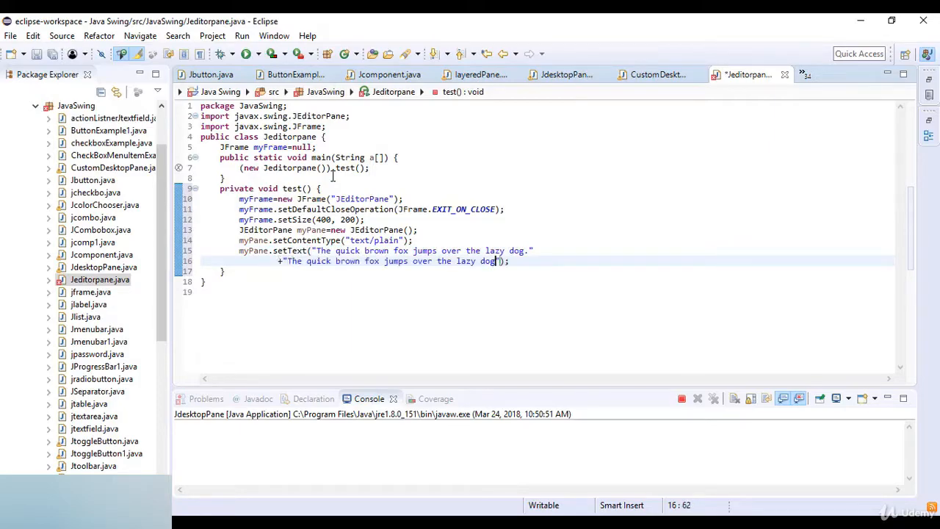
text(The quick brown fox jumps over the lazy dog)
text(The quick brown fox jumps over the lazy dog)
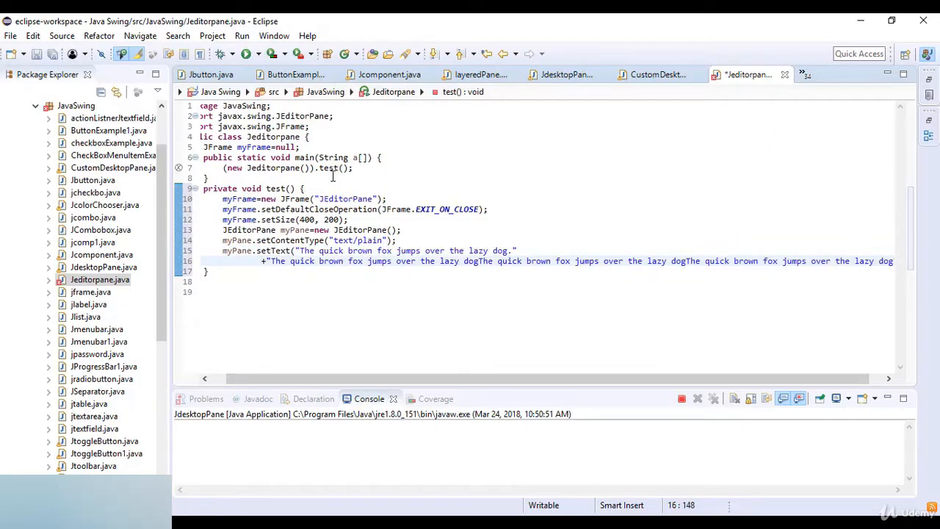
text(")
Concatenate another quoted line of the sentence with + and close the setText statement.
key(Return)
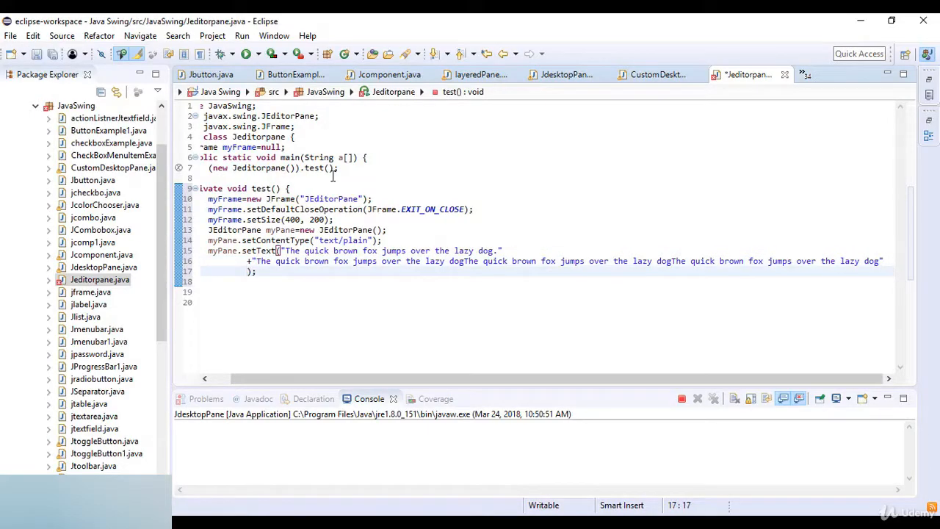
text(+)
text(The quick brown fox jumps over the lazy dog)
text(")
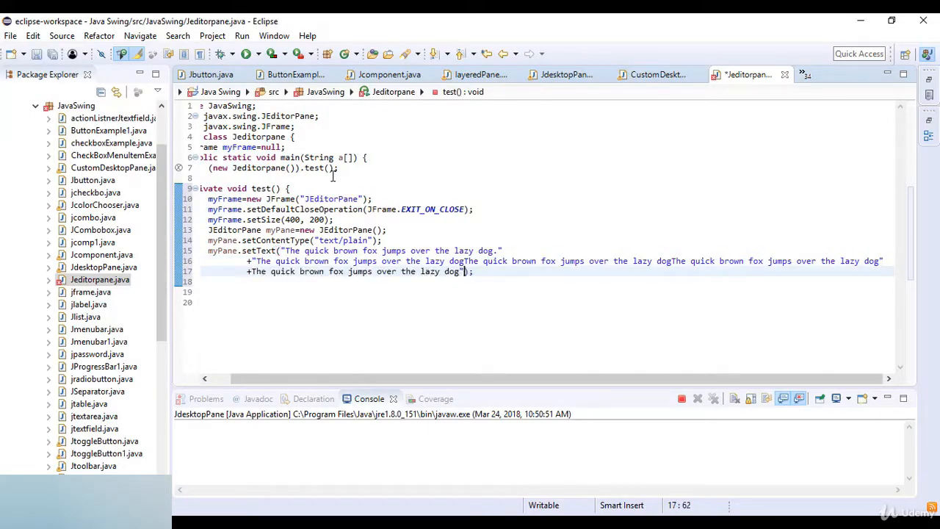
key(Left)
key(Left)
key(Left)
key(Left)
key(Left)
key(Left)
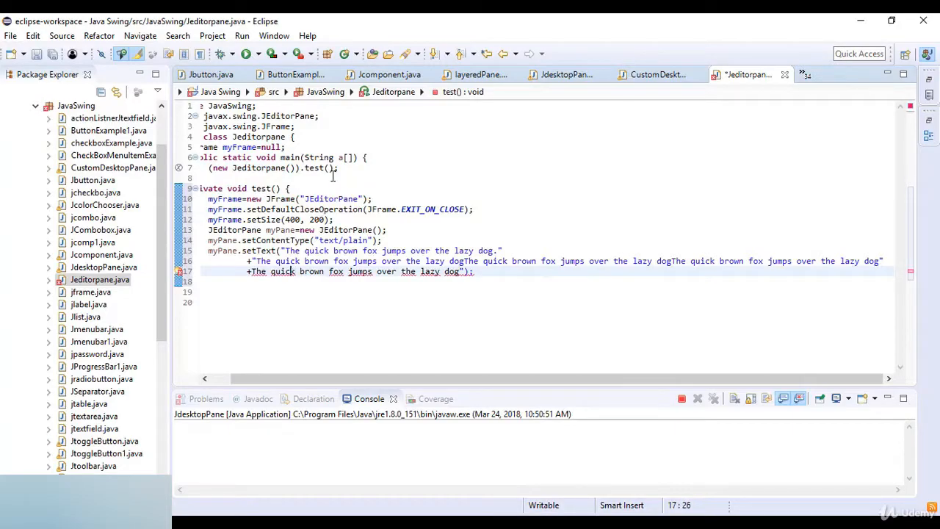
key(Left)
key(Left)
key(Left)
key(Left)
key(Left)
key(Left)
text(")
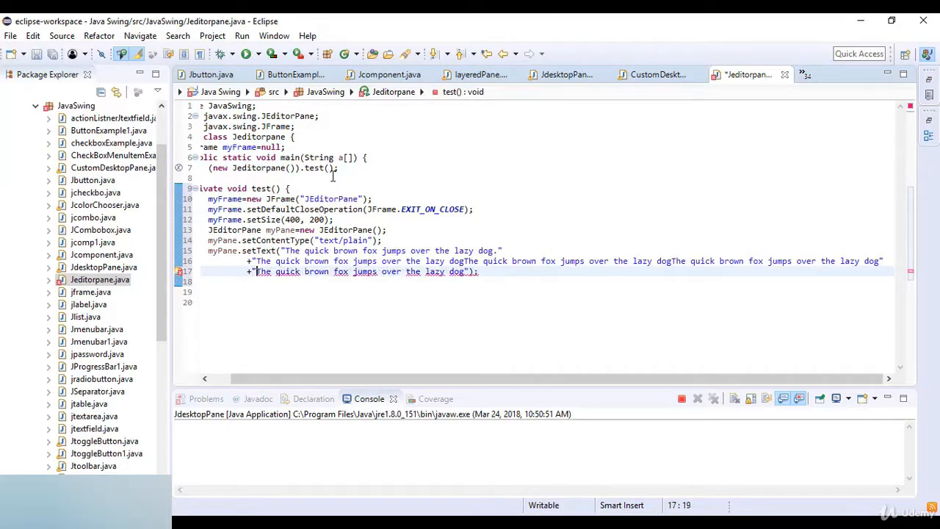
key(Down)
key(Up)
key(End)
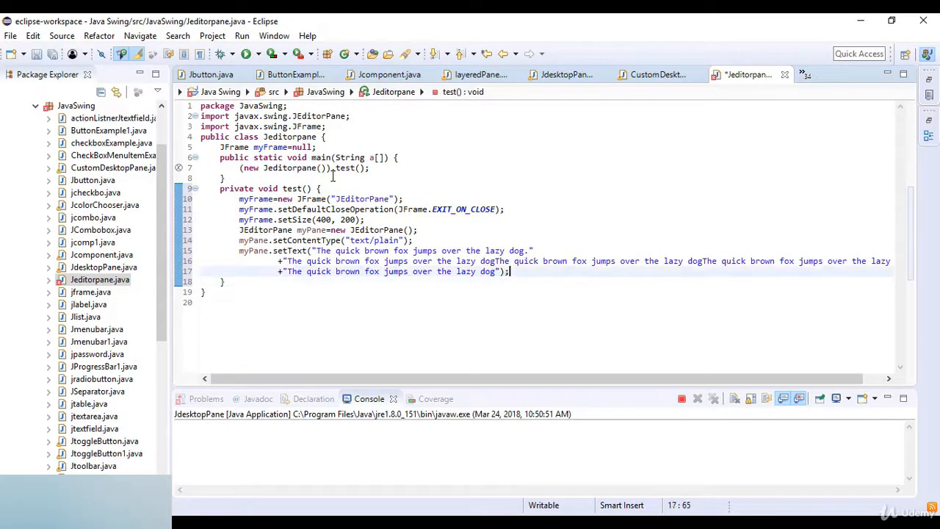
key(Return)
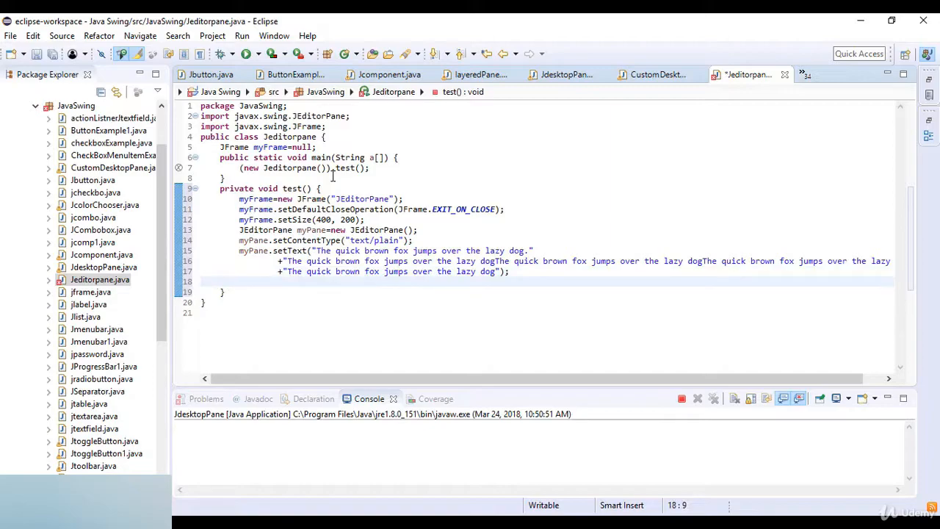
text(myFrame.Set)
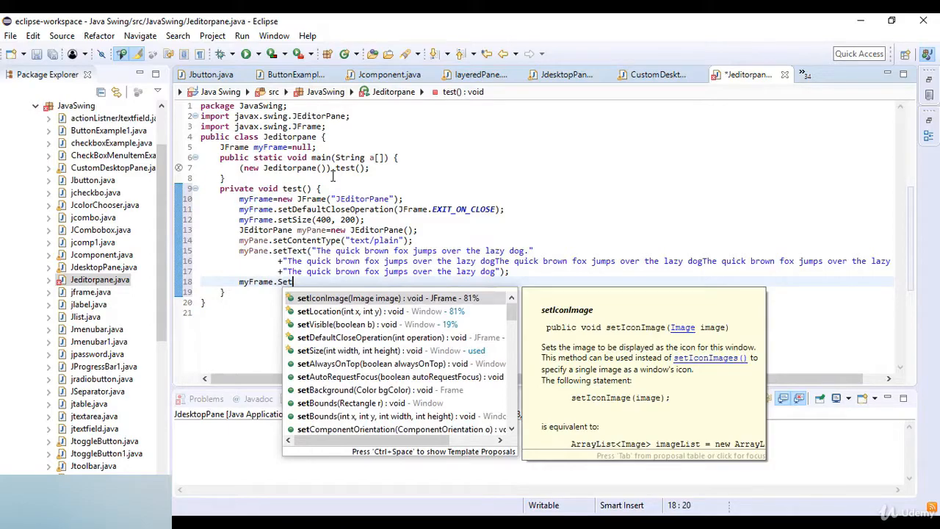
text(C)
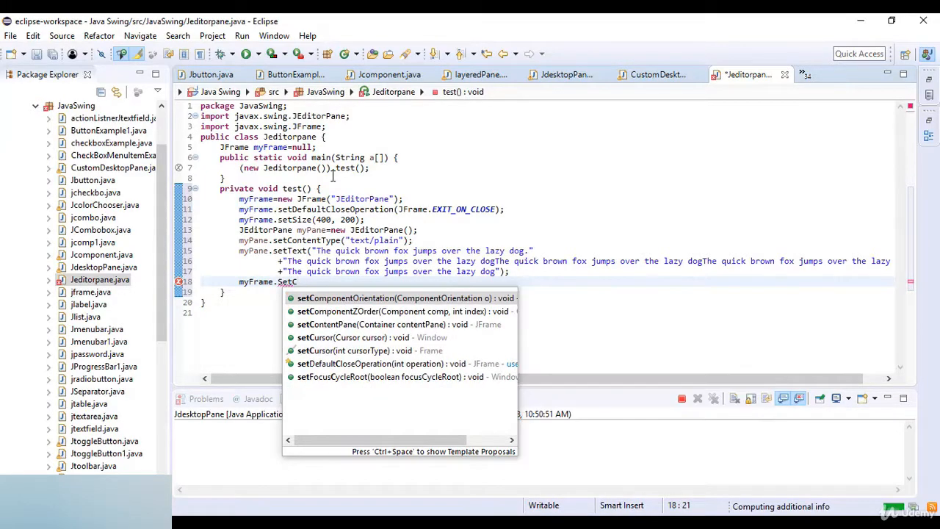
Set myPane as the frame's content pane with myFrame.setContentPane(myPane);.
key(Down)
key(Down)
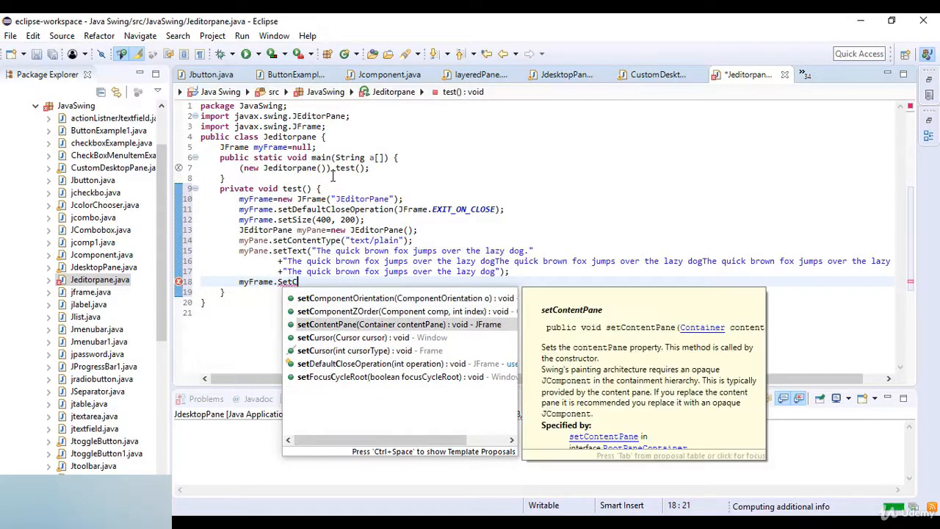
key(Return)
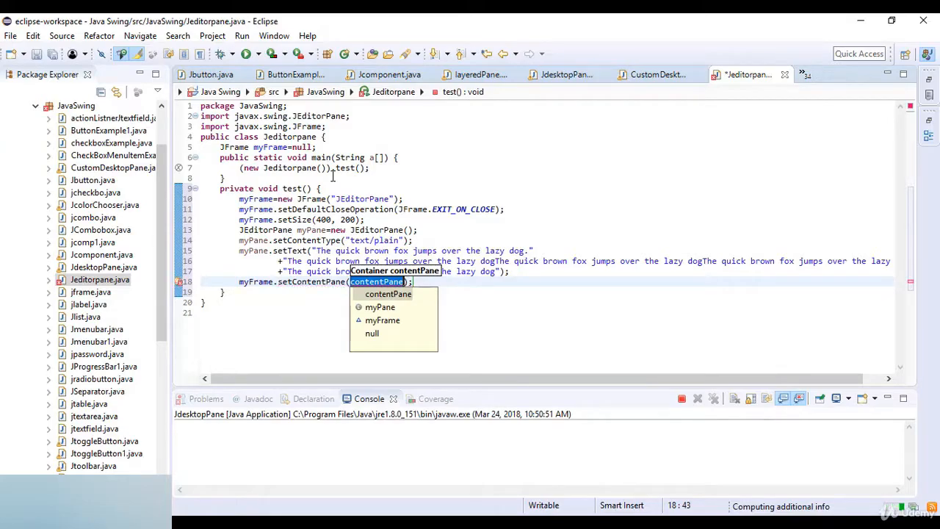
text(myPane)
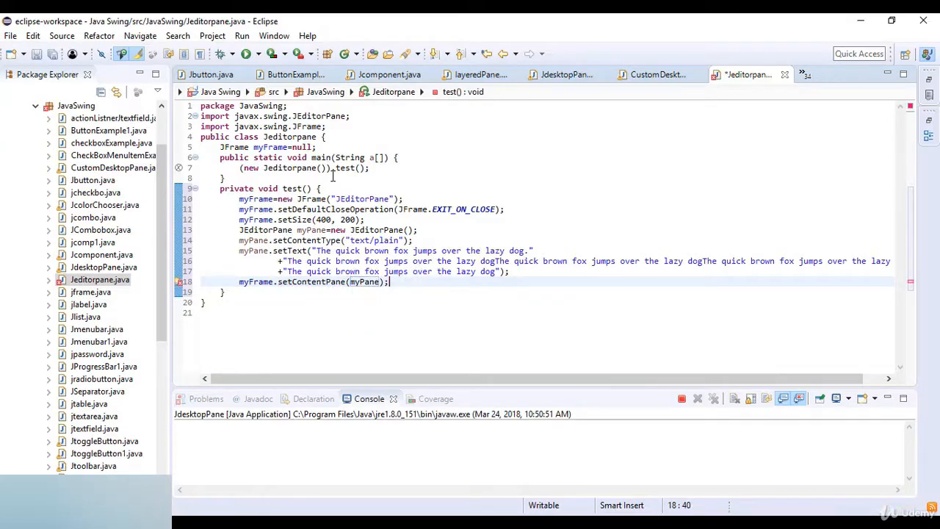
key(Return)
key(Return)
text(myF)
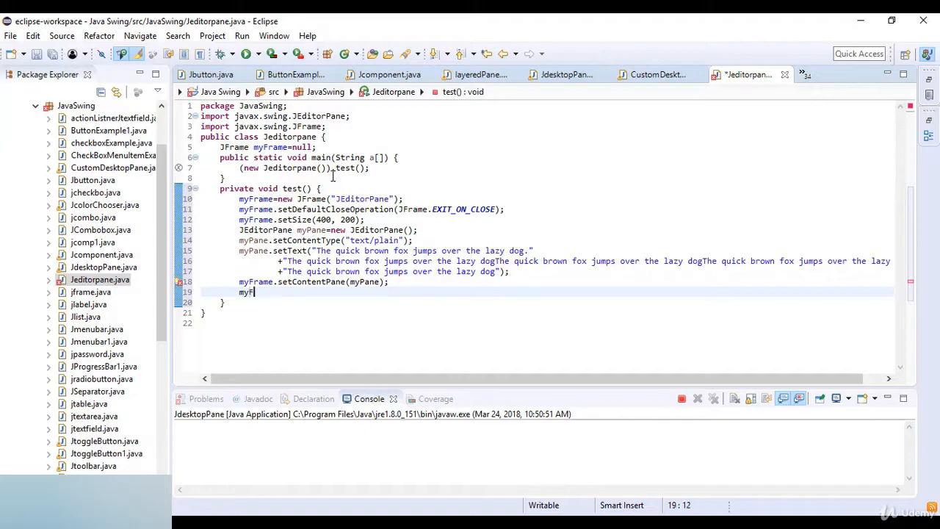
text(rame.set)
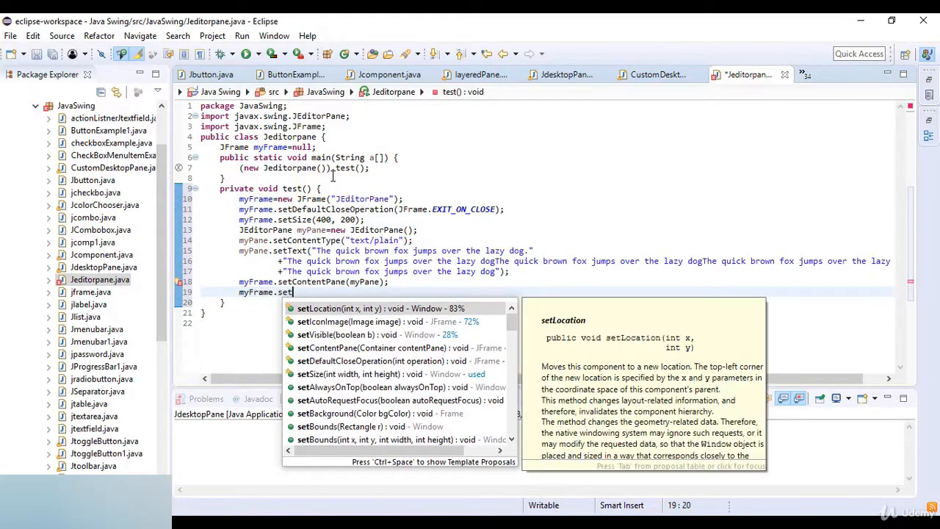
text(V)
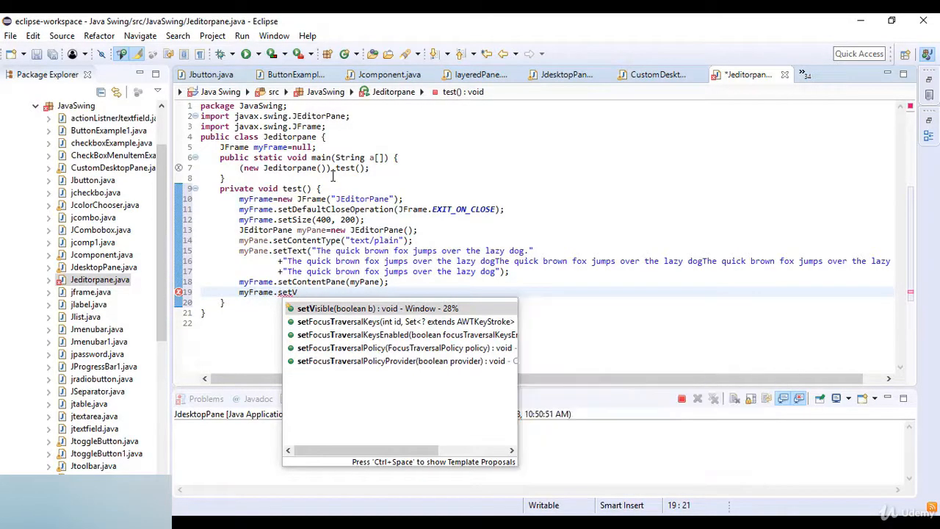
Make the frame visible with setVisible(true), save the file and run the program.
key(Return)
key(Down)
key(Down)
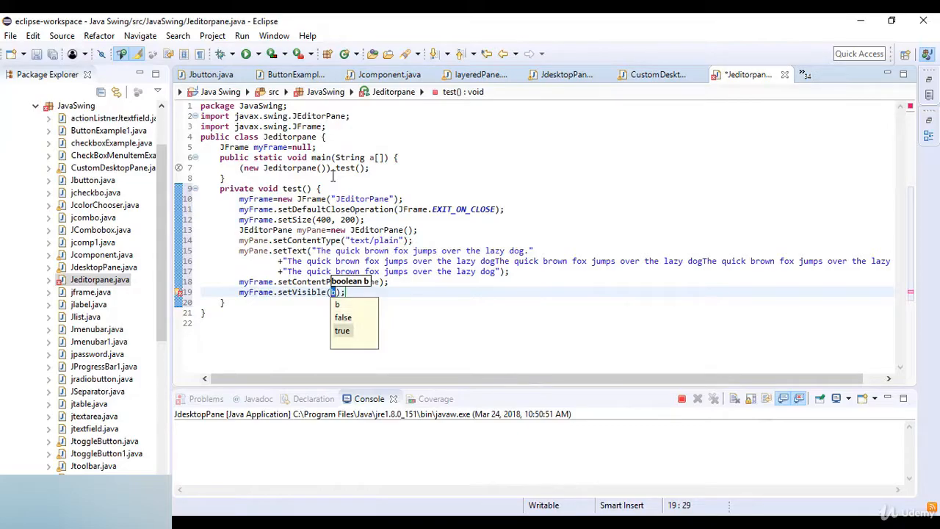
key(Return)
text(true)
key(ctrl+s)
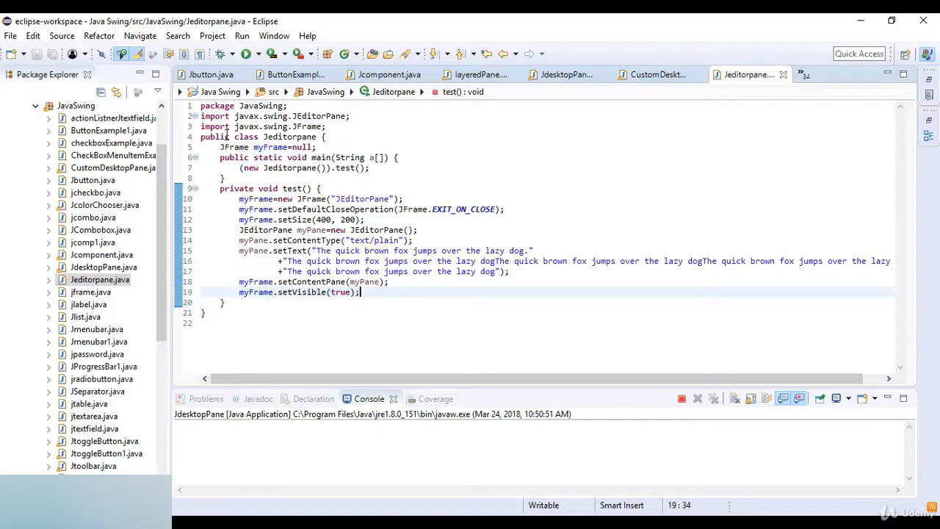
click(247, 54)
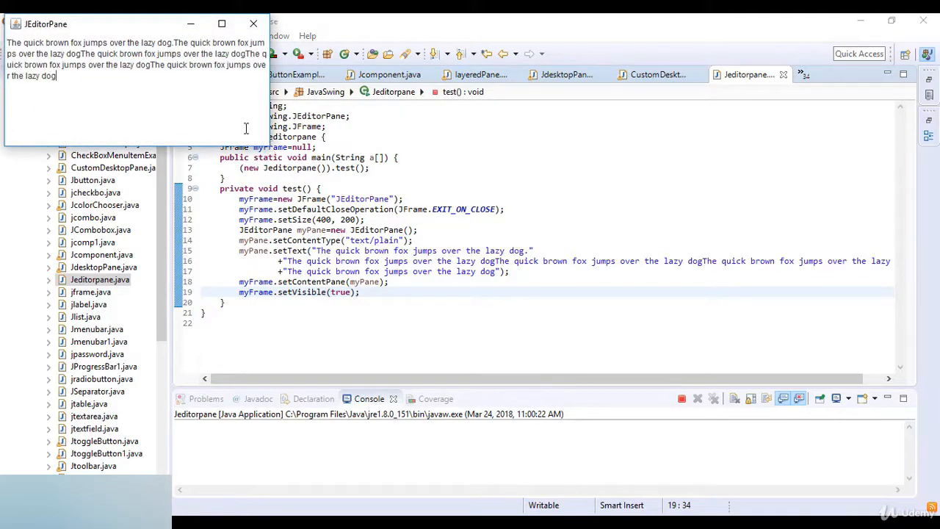
Focus the running JEditorPane's text and erase everything in it.
click(248, 132)
text(asd)
key(ctrl+a)
key(BackSpace)
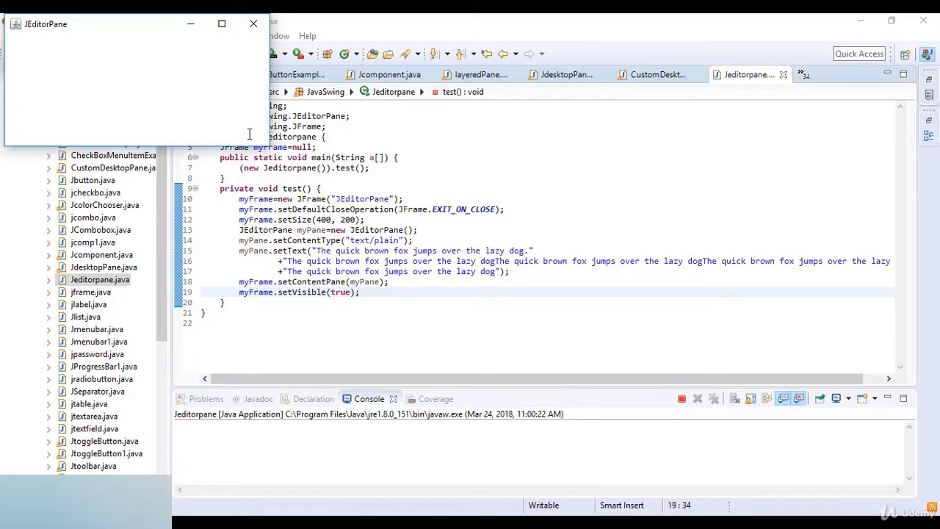
text(auishd iashd hasjh dbc bhajdhkaj)
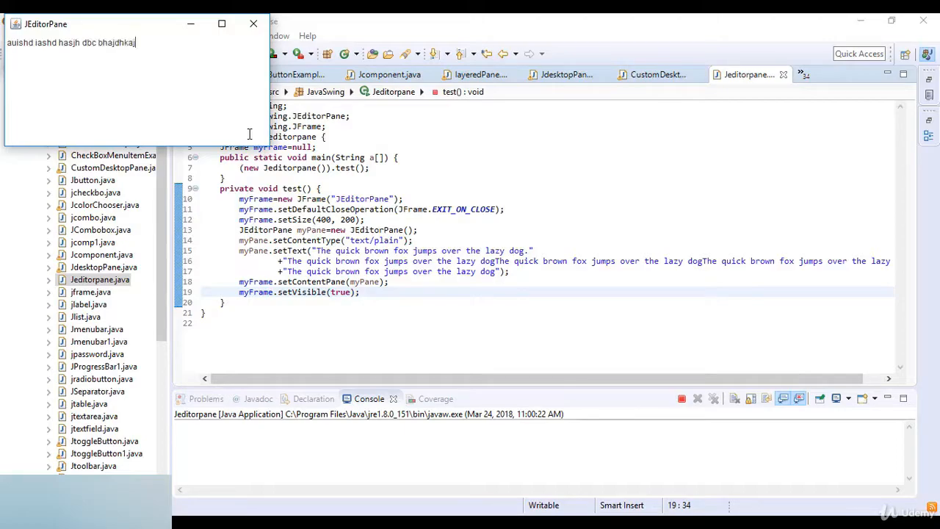
text(sdh asdhjh as)
Replace the gibberish with the pasted quick brown fox sentence, pasted several times.
key(ctrl+a)
text(The quick brown fox jumps over the lazy dogThe quick brown fox jumps over the lazy dogThe quick brown fox jumps over the lazy dog)
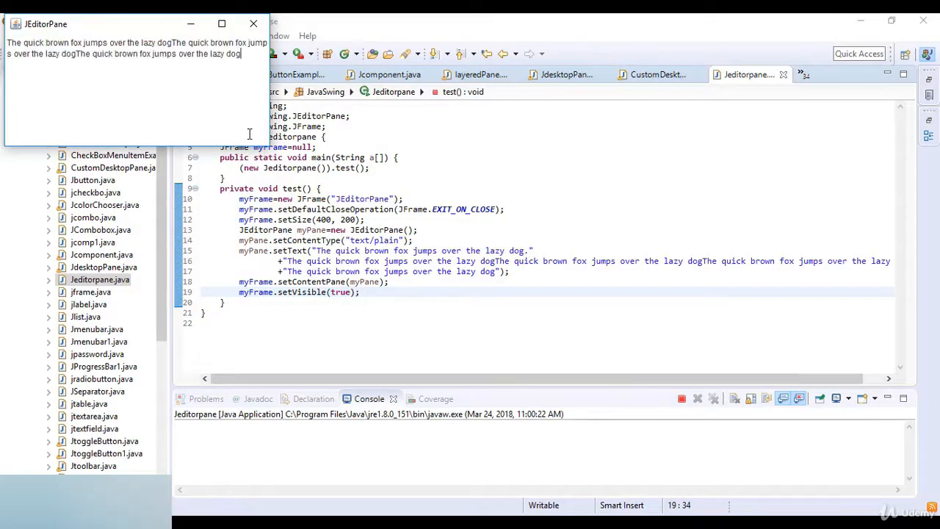
text(The quick brown fox jumps over the lazy dog)
text(The quick brown fox jumps over the lazy dogThe quick brown fox jumps over the lazy dog)
key(ctrl+v)
key(ctrl+v)
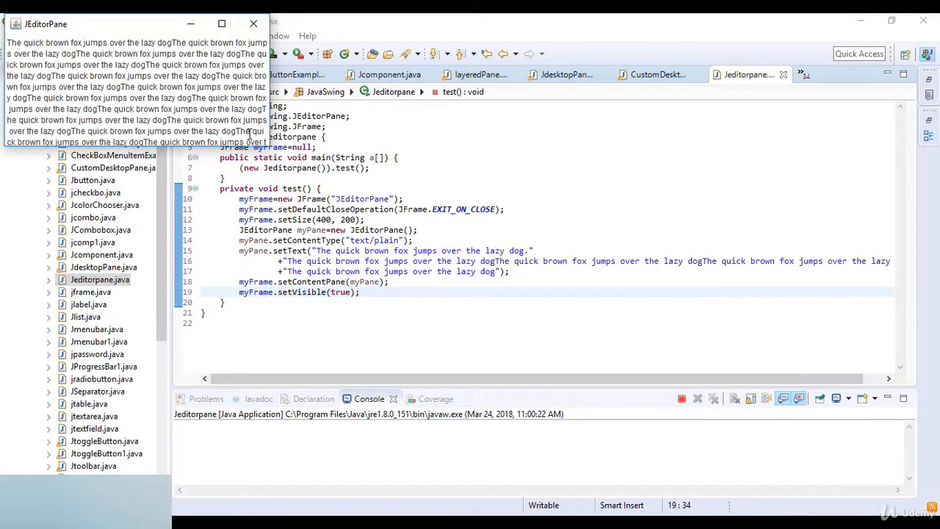
Delete all text to leave the pane empty and enlarge the window.
key(ctrl+a)
key(Delete)
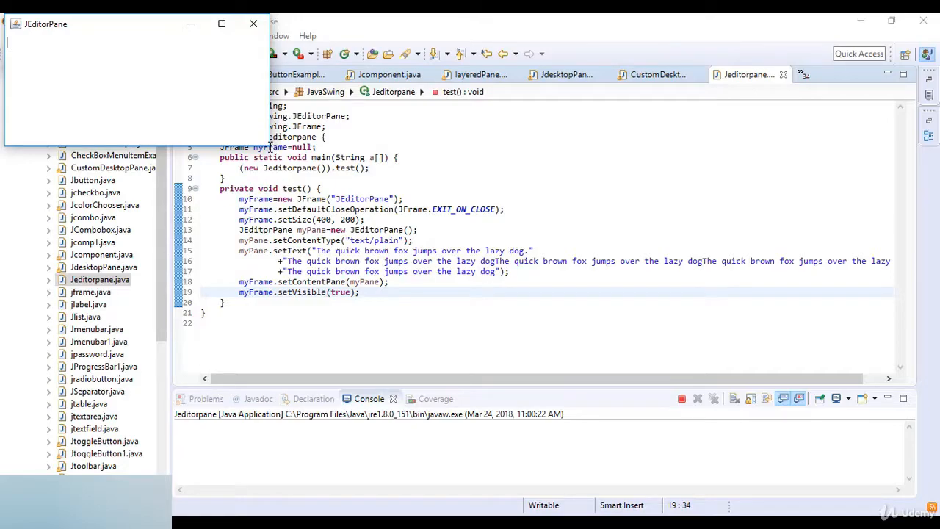
drag(268, 144, 577, 466)
Paste the quick brown fox sentence repeatedly to fill the enlarged pane.
text(The quick brown fox jumps over the lazy dog)
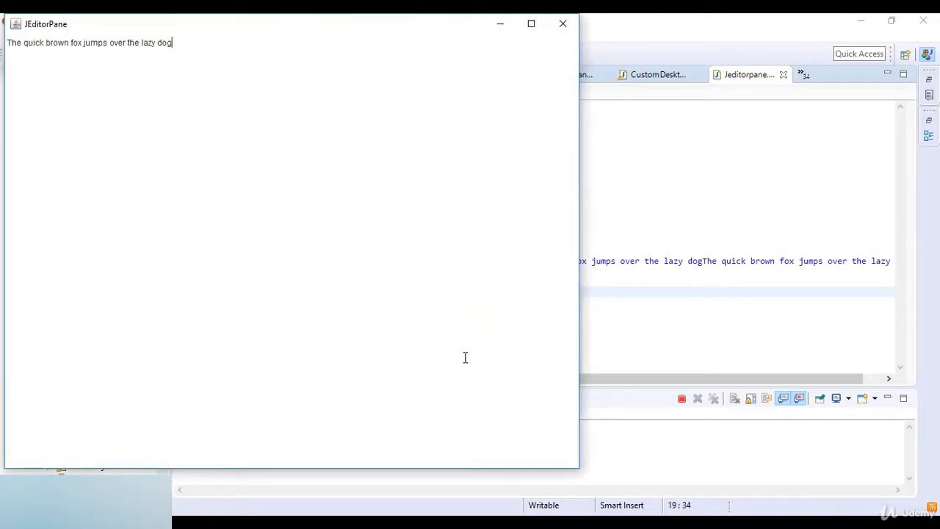
key(ctrl+v)
key(ctrl+v)
key(ctrl+v)
key(ctrl+v)
key(ctrl+v)
key(ctrl+v)
key(ctrl+v)
key(ctrl+v)
key(ctrl+v)
key(ctrl+v)
key(ctrl+v)
key(ctrl+v)
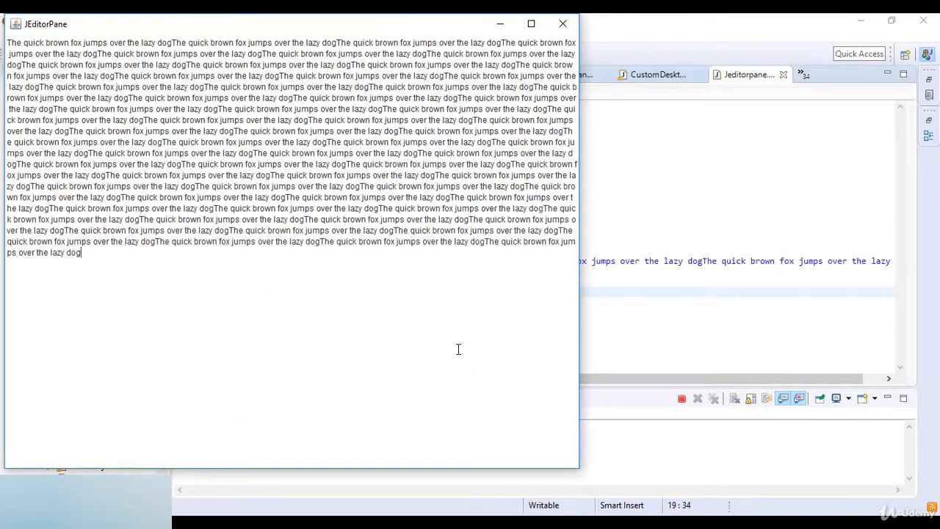